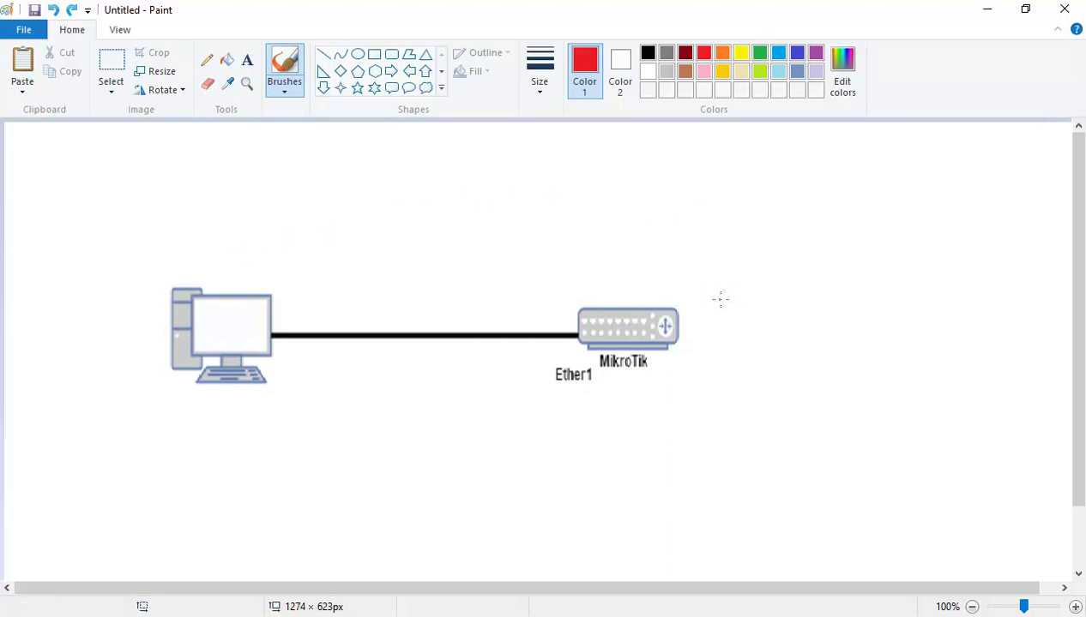
- Draw three red arrows pointing at the new router in the Paint diagram
mouse_move(672, 277)
mouse_down()
mouse_move(661, 293)
mouse_move(626, 294)
mouse_up()
mouse_move(649, 259)
mouse_down()
mouse_move(727, 255)
mouse_move(745, 267)
mouse_move(742, 252)
mouse_move(752, 257)
mouse_up()
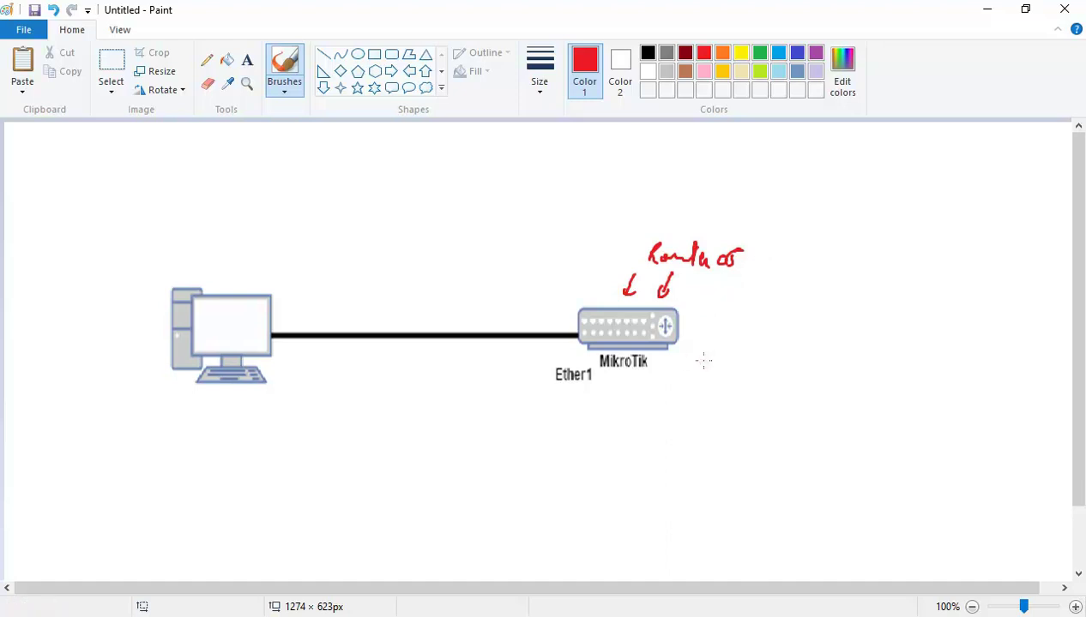
mouse_move(703, 361)
mouse_down()
mouse_move(766, 343)
mouse_move(780, 354)
mouse_move(814, 342)
mouse_move(823, 349)
mouse_move(813, 352)
mouse_up()
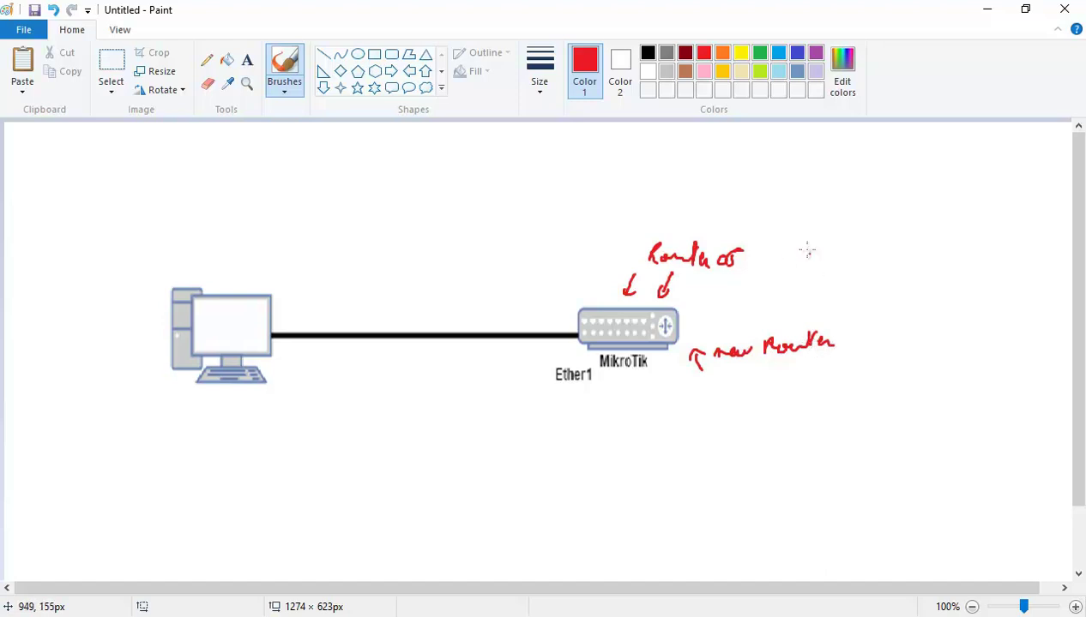
- Handwrite the red notes '1- Net install' and '2- Router OS', then return to PowerPoint
mouse_move(812, 214)
mouse_down()
mouse_move(813, 224)
mouse_move(851, 231)
mouse_move(870, 213)
mouse_move(886, 230)
mouse_move(924, 219)
mouse_move(954, 240)
mouse_up()
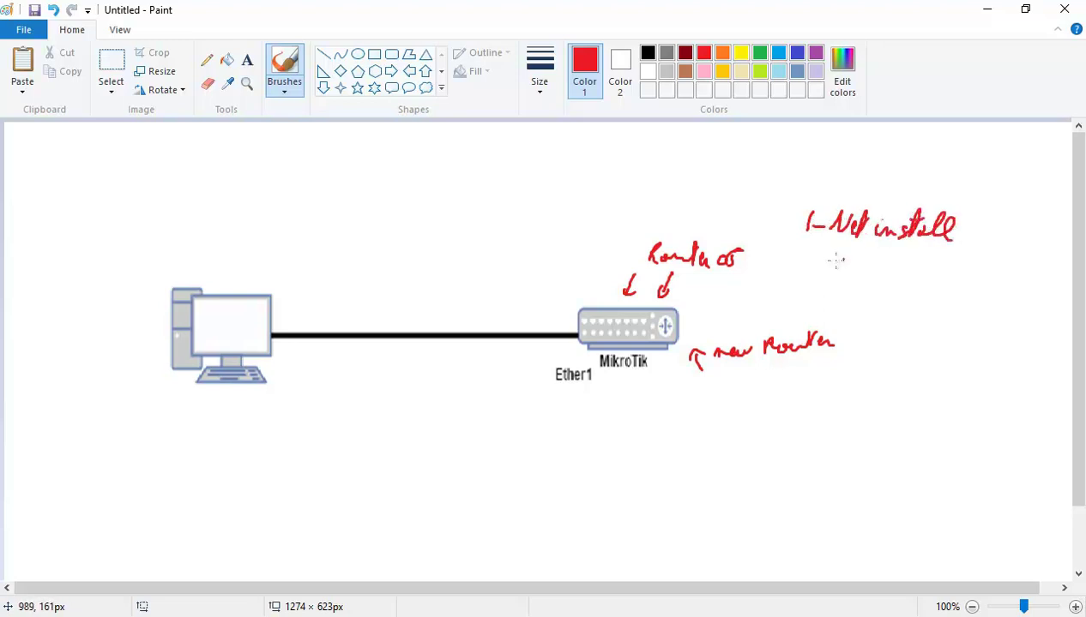
mouse_move(795, 263)
mouse_down()
mouse_move(813, 277)
mouse_move(836, 262)
mouse_move(887, 274)
mouse_move(959, 269)
mouse_up()
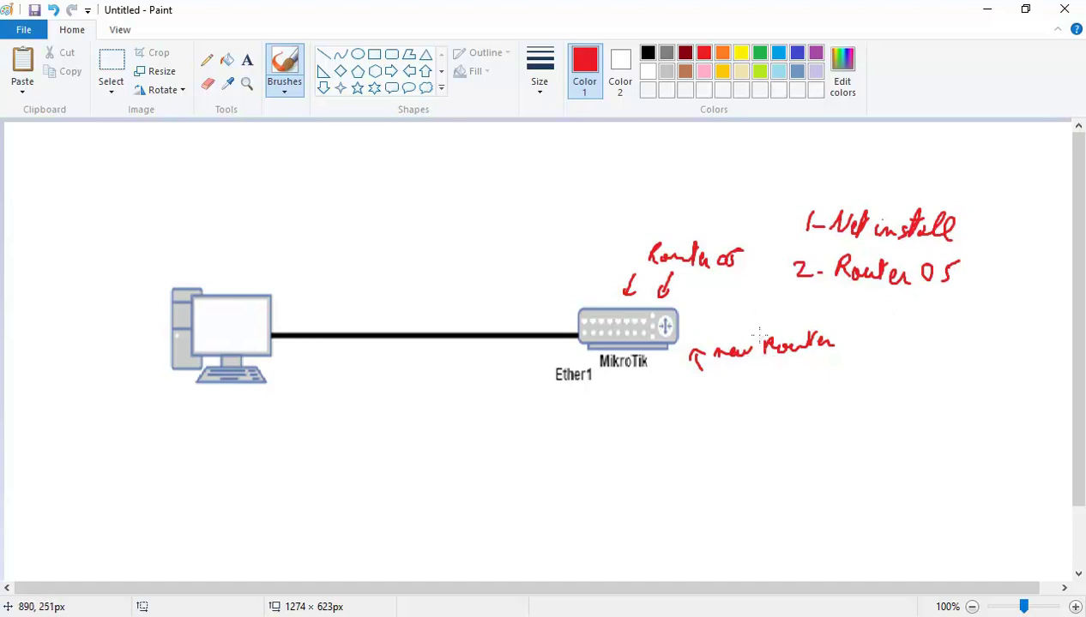
key(alt+Tab)
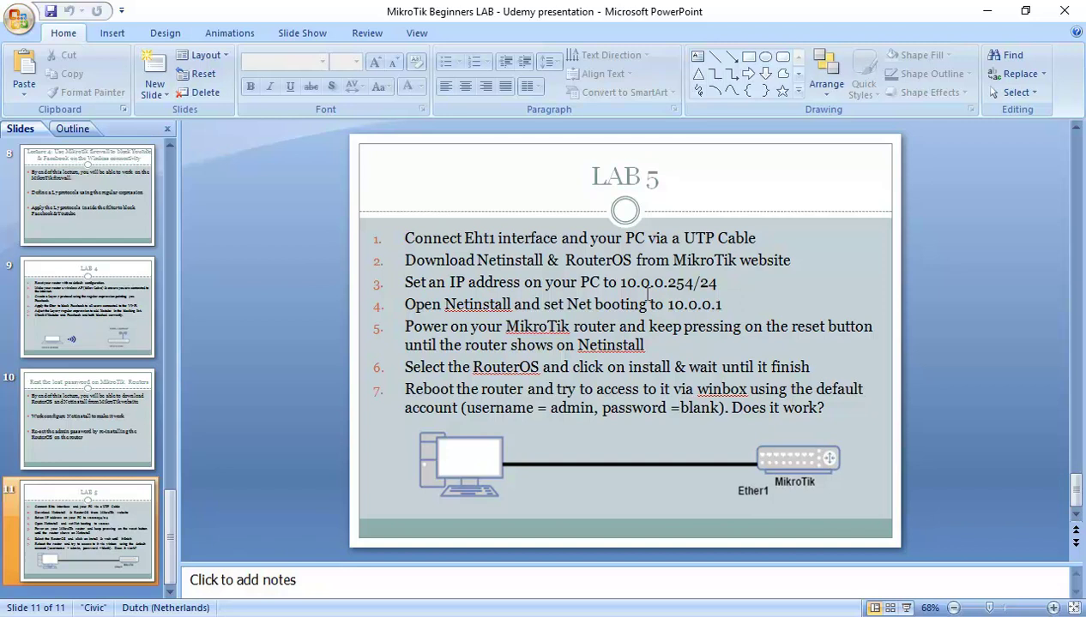
- Tick step 1 on the LAB 5 slide with red pen ink
key(alt+r)
key(k)
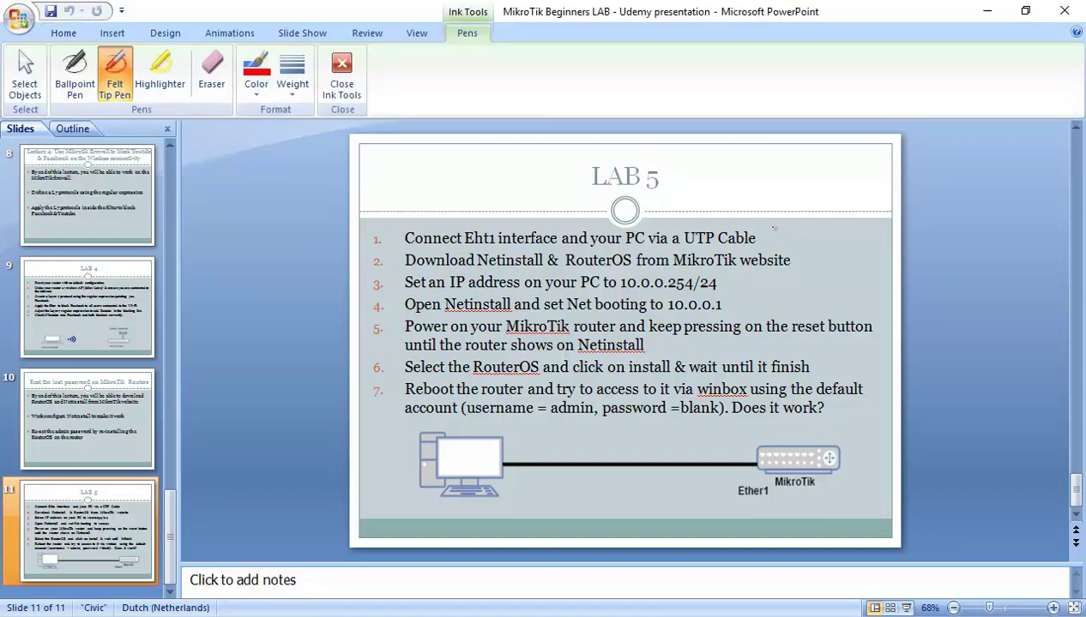
drag(766, 231, 796, 231)
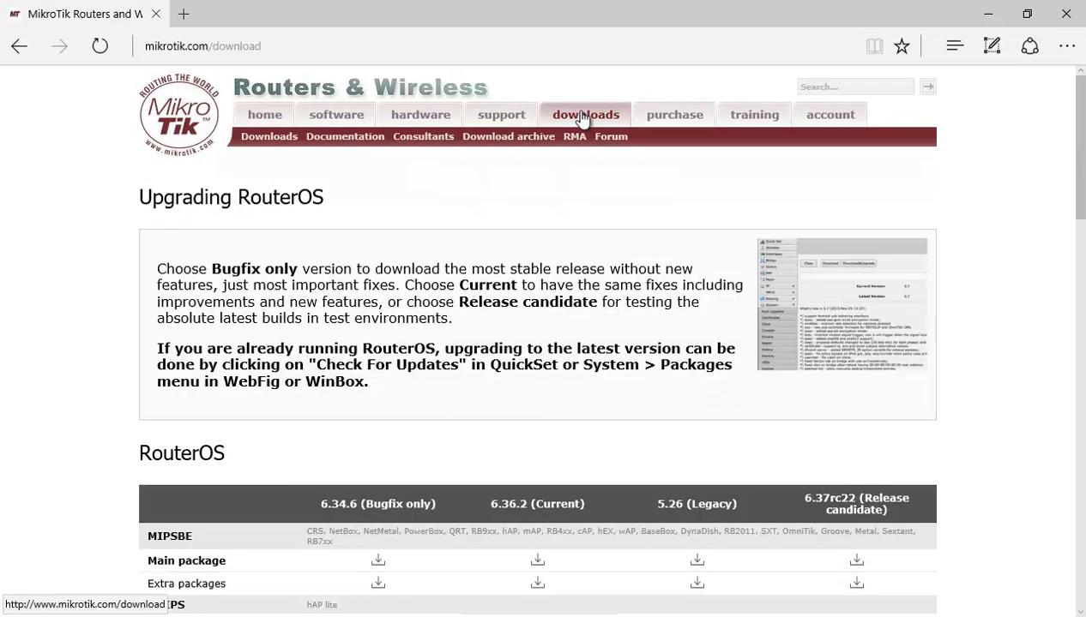
- Scroll to the RouterOS version table and highlight the SMIPS row label
scroll(415, 213, down, 1)
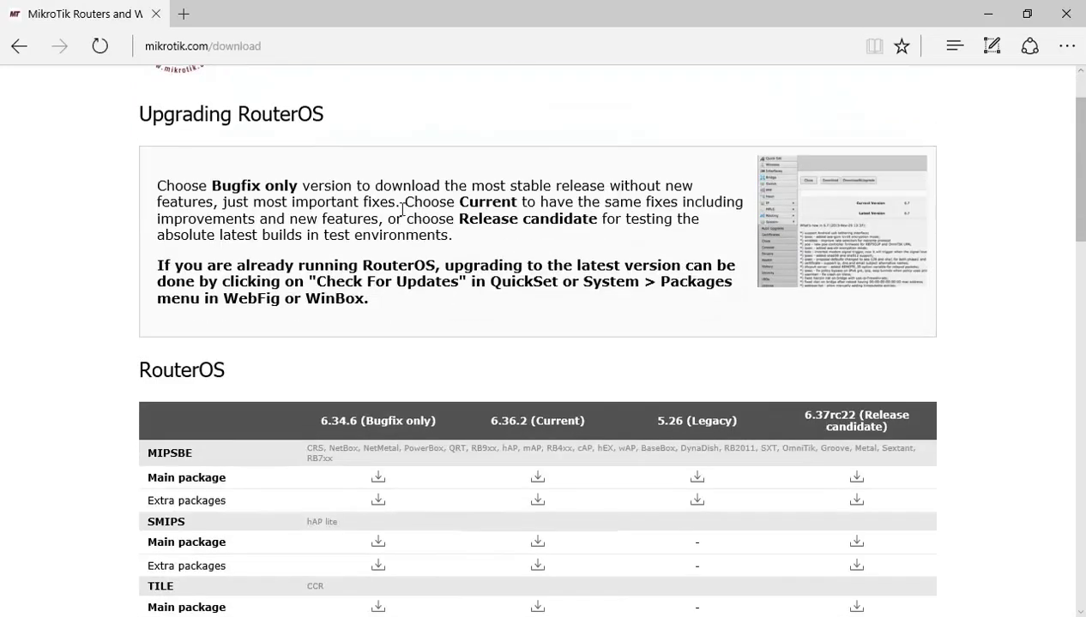
scroll(354, 226, down, 1)
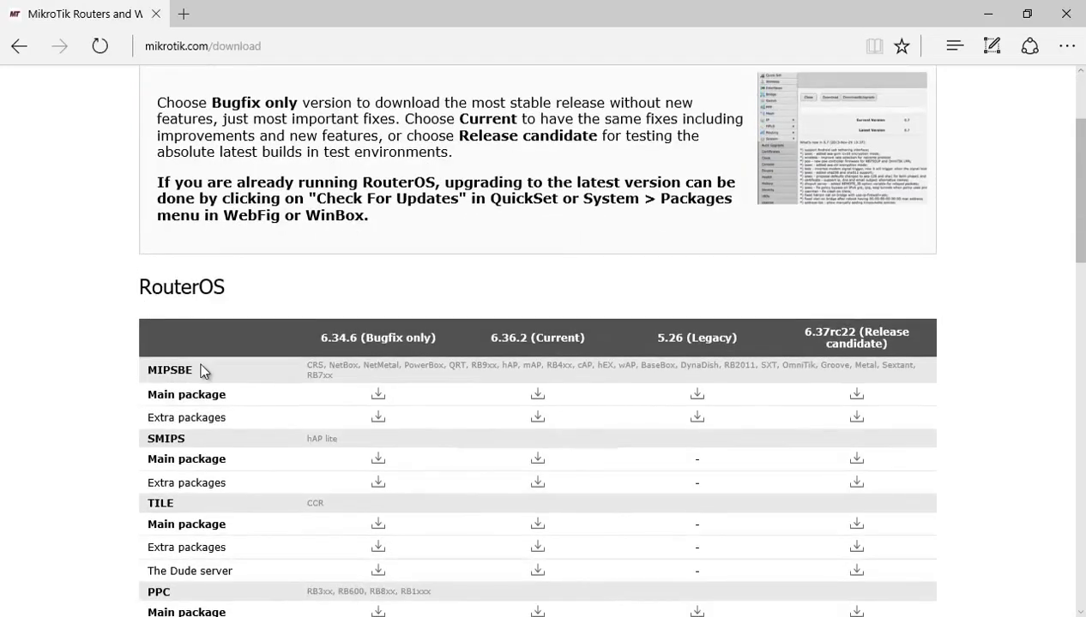
scroll(173, 370, down, 1)
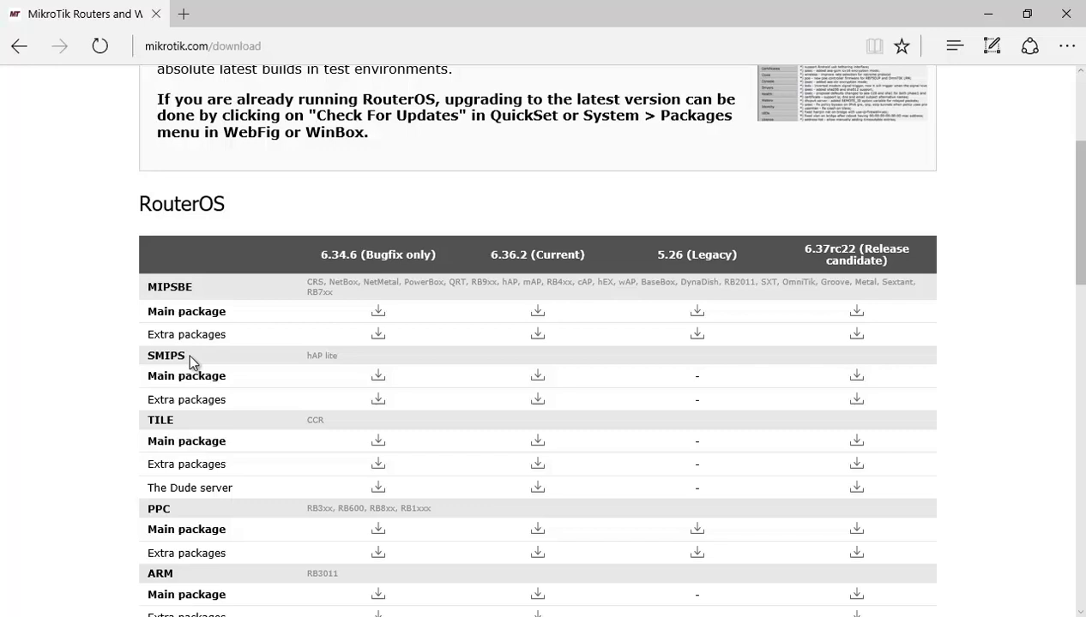
drag(187, 352, 146, 358)
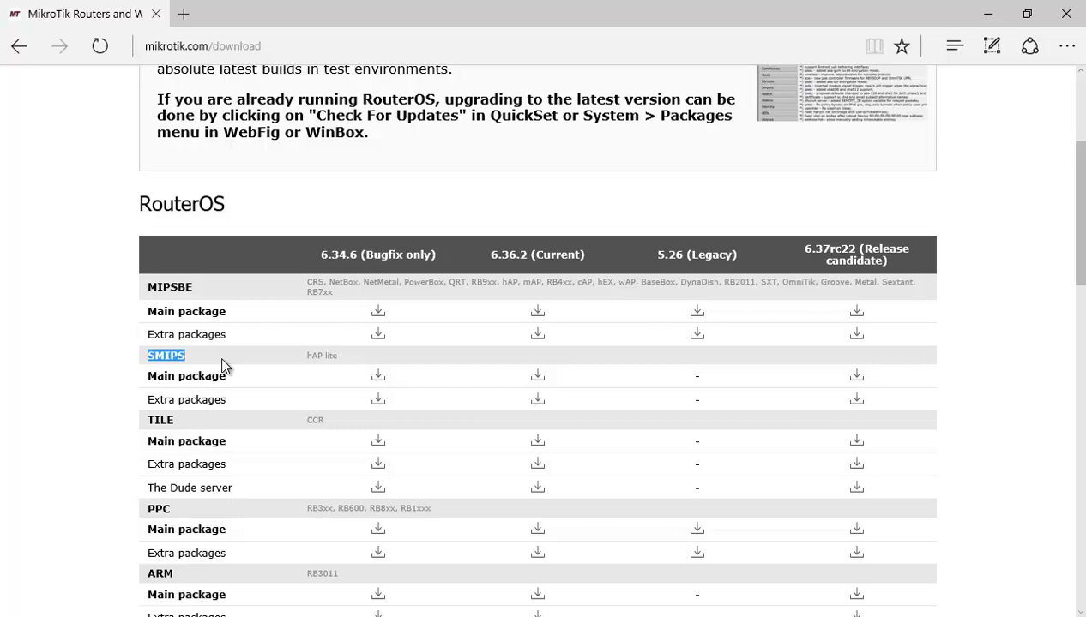
click(190, 357)
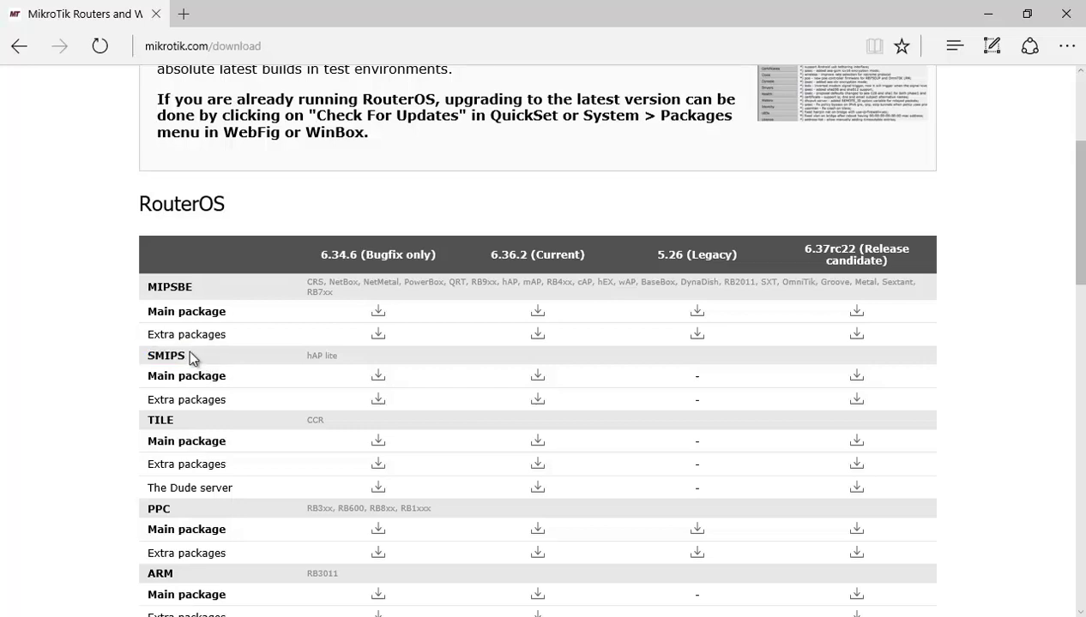
drag(183, 353, 140, 359)
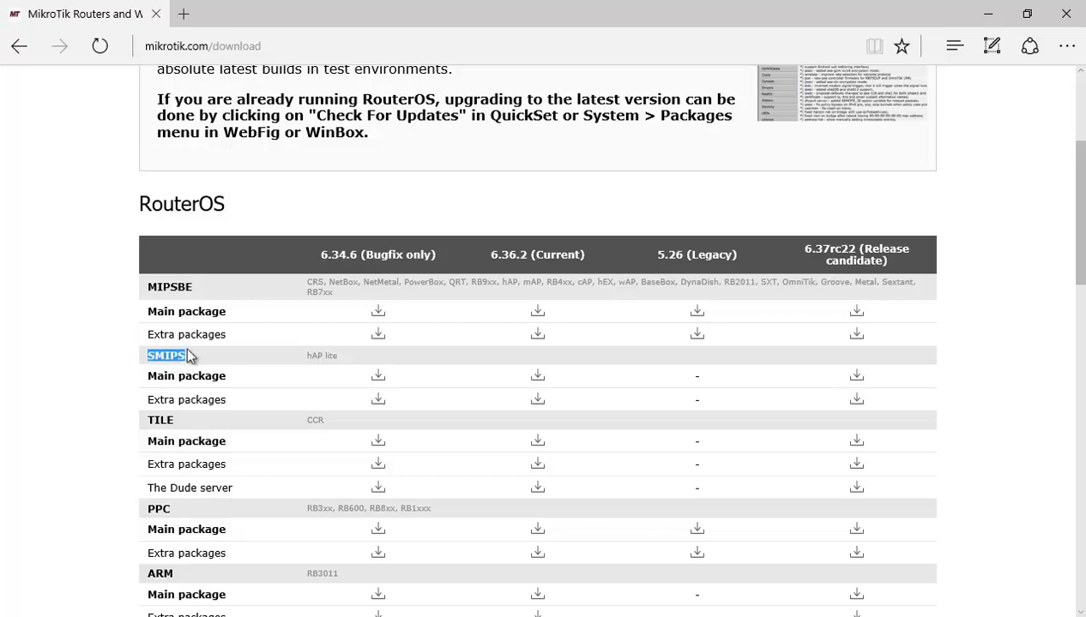
drag(186, 356, 147, 357)
click(60, 340)
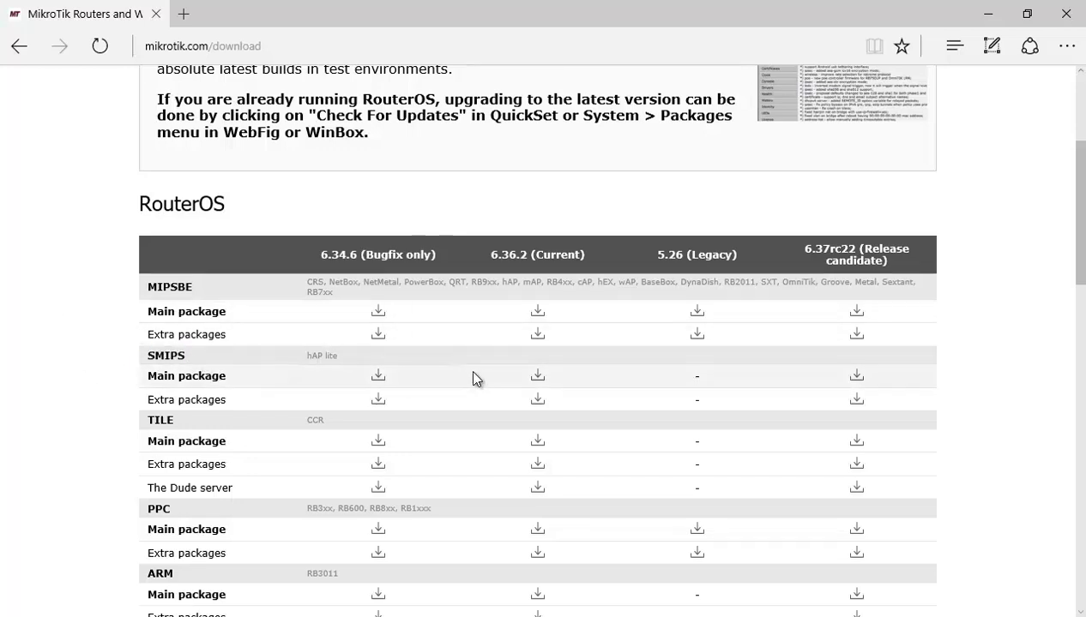
- Download the SMIPS main package 6.36.2 and Netinstall 6.36.2, then show the downloads list
click(536, 375)
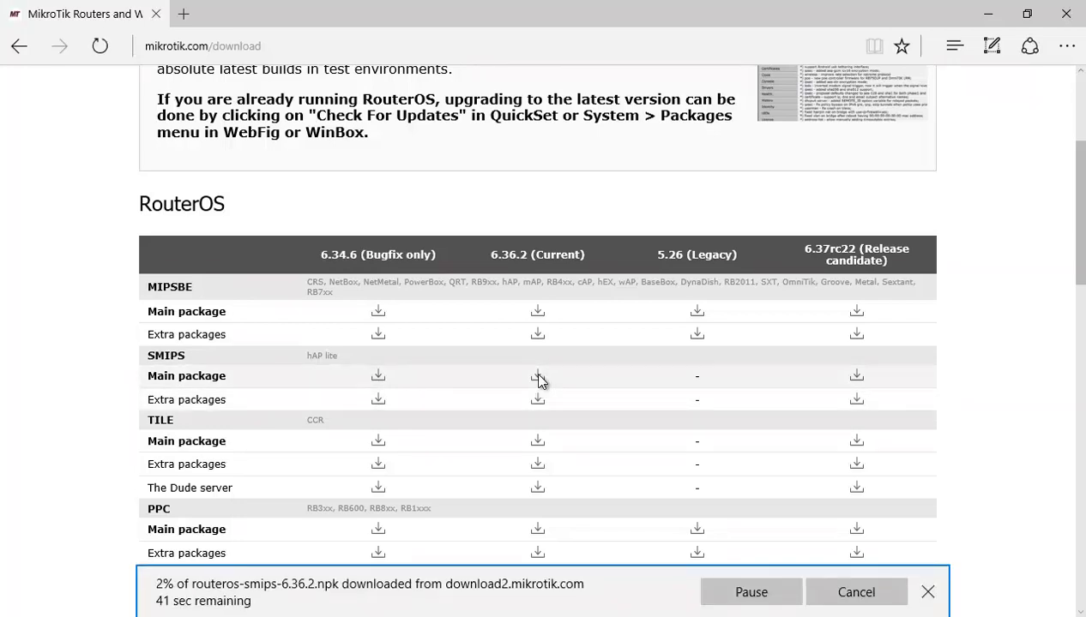
scroll(76, 356, down, 2)
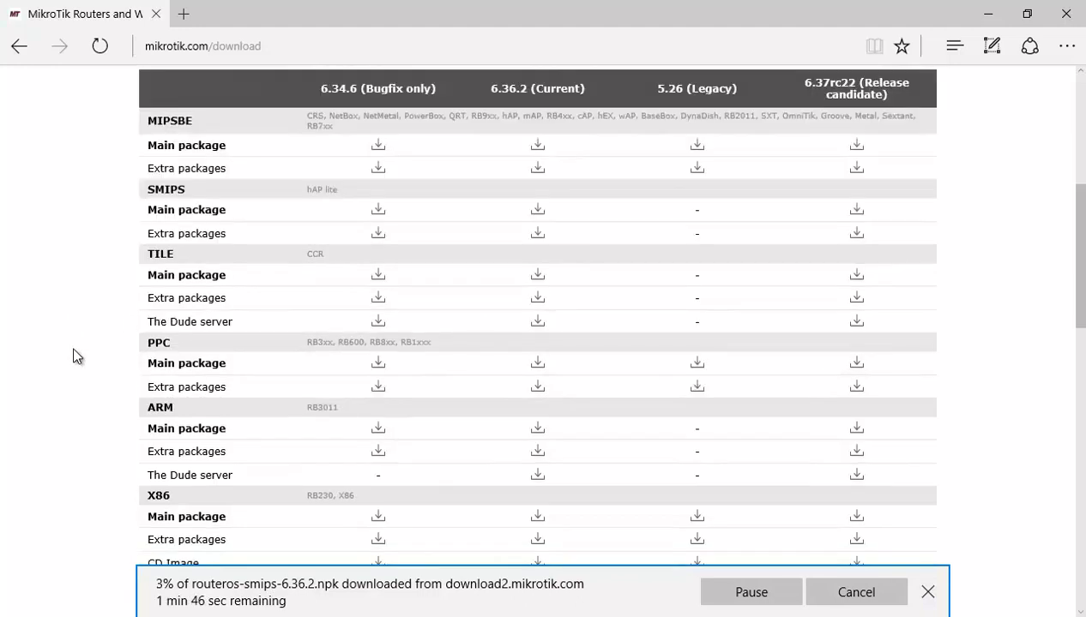
scroll(76, 354, down, 3)
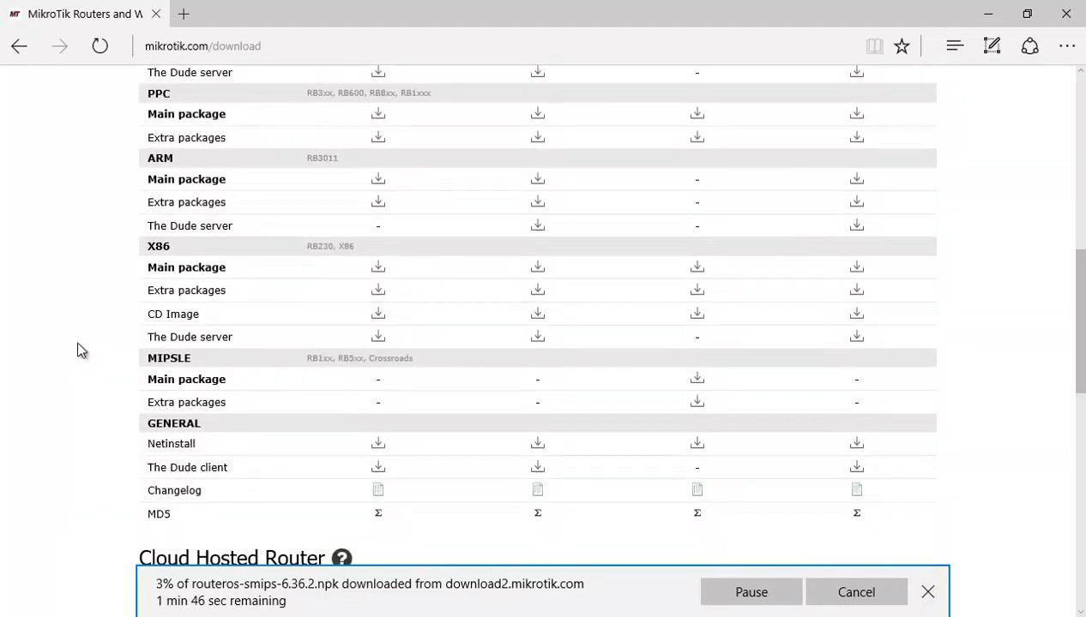
drag(148, 443, 269, 439)
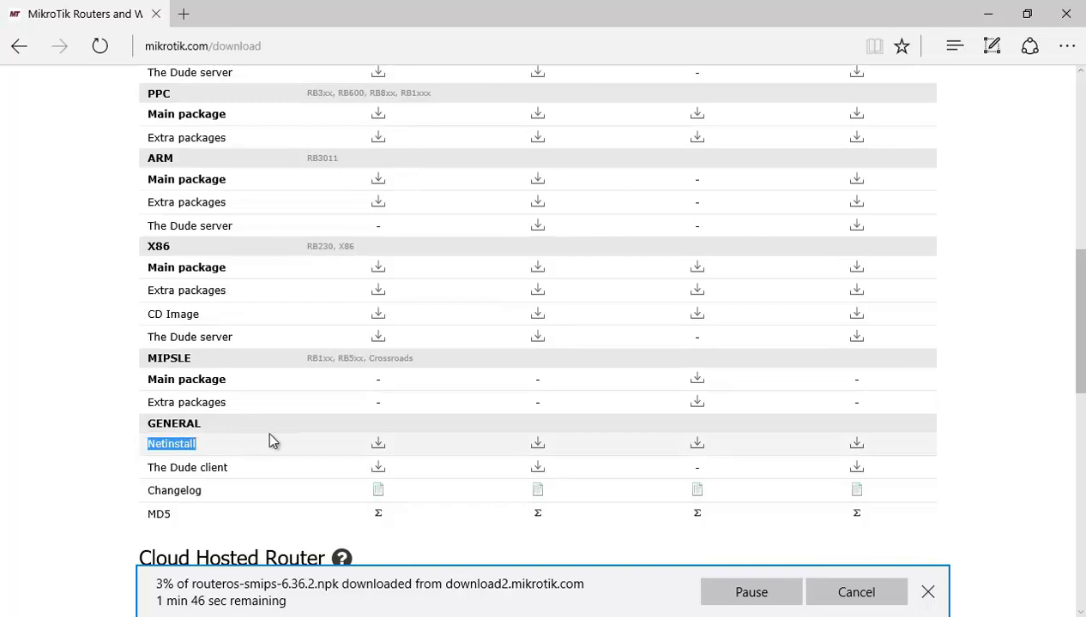
click(540, 446)
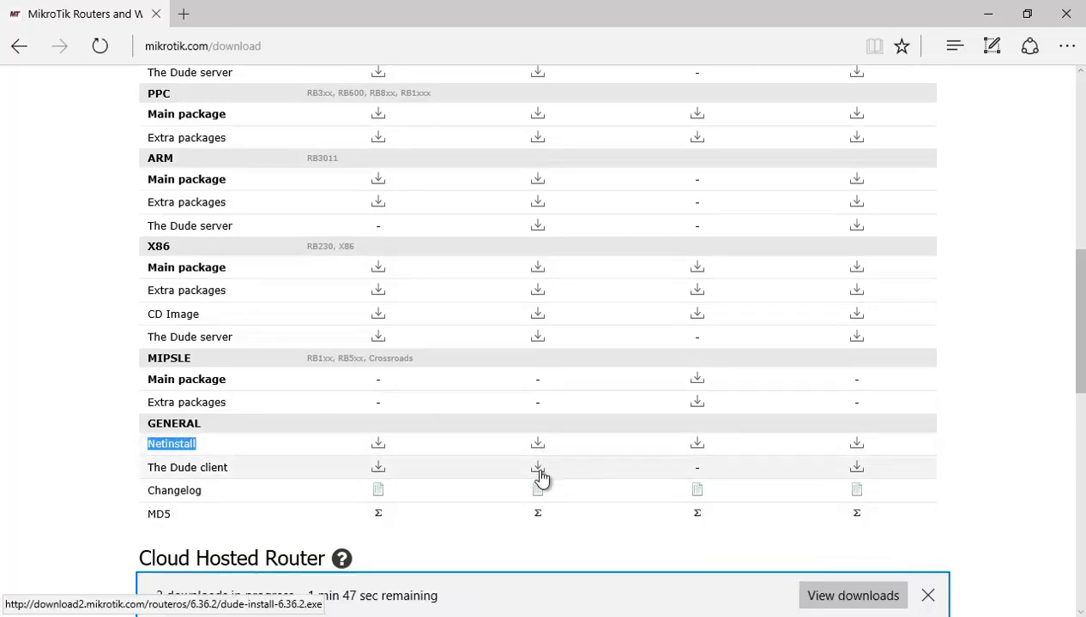
click(839, 596)
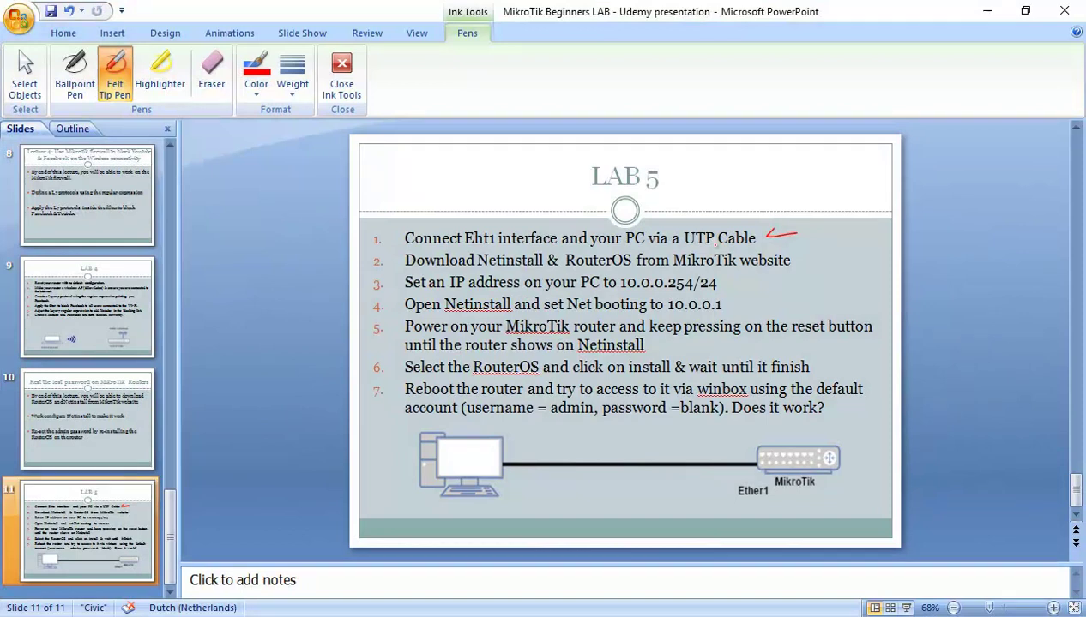
- Tick step 2, then give Local Area Connection static IPv4 10.0.0.254, mask 255.255.255.0
drag(796, 257, 822, 255)
right_click(1029, 616)
click(944, 615)
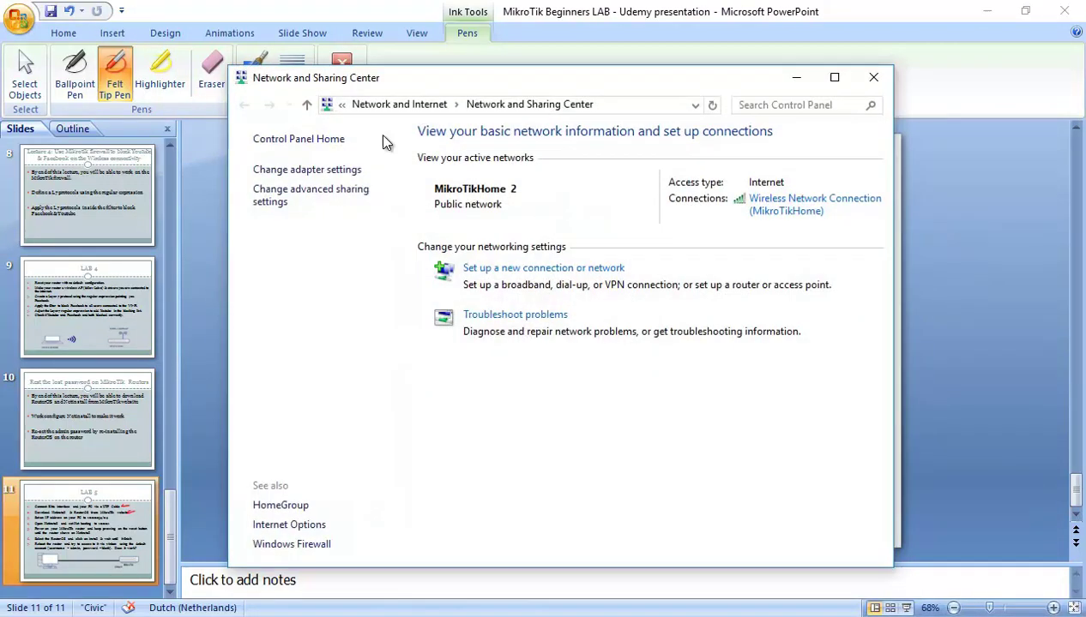
click(338, 170)
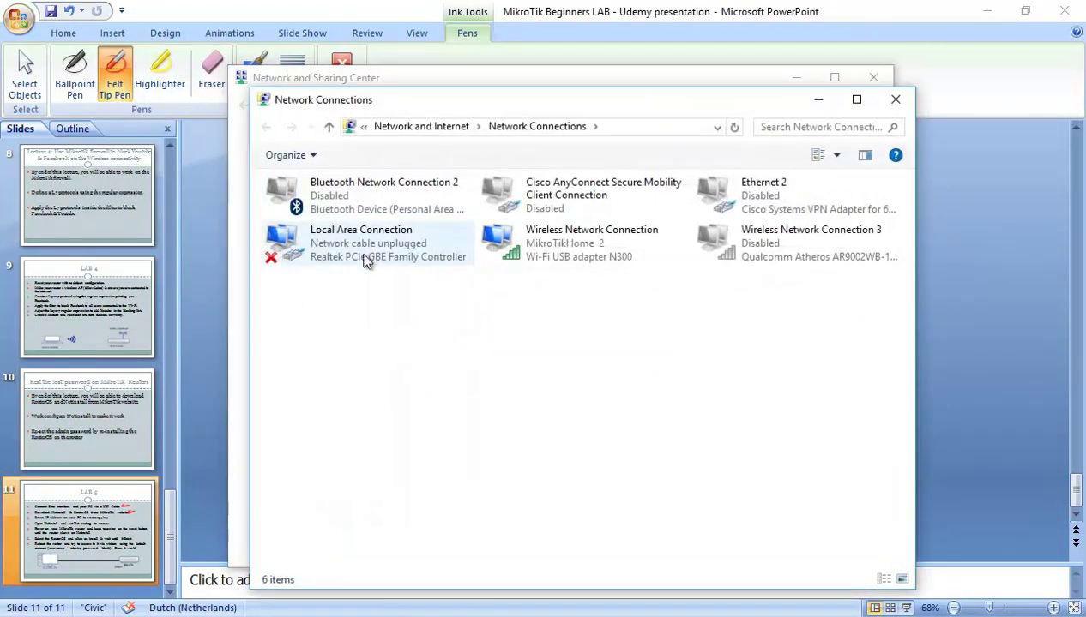
right_click(361, 246)
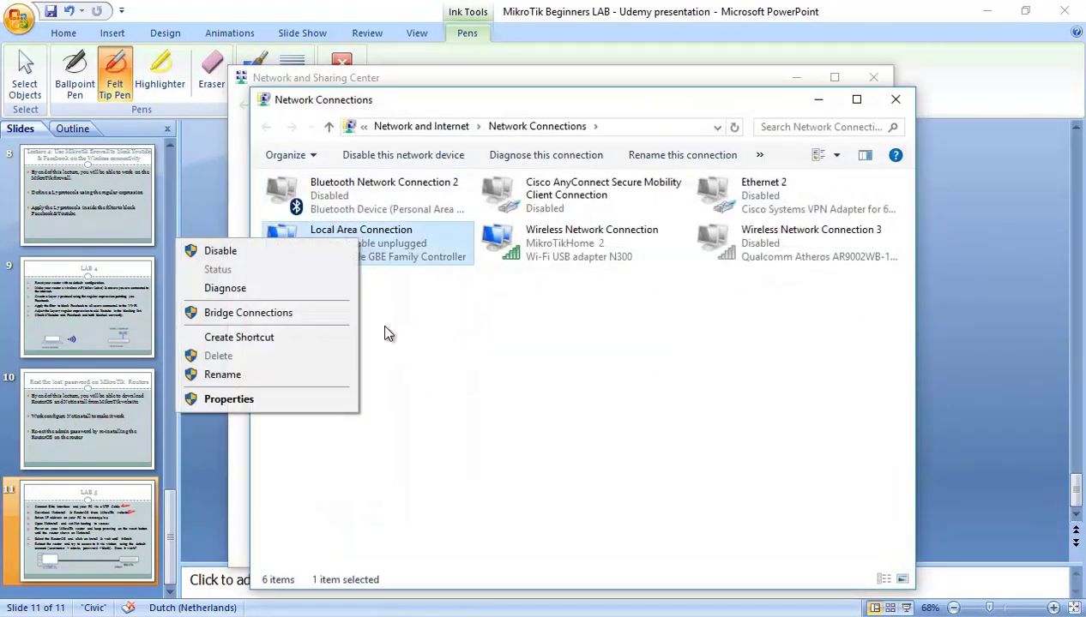
click(324, 401)
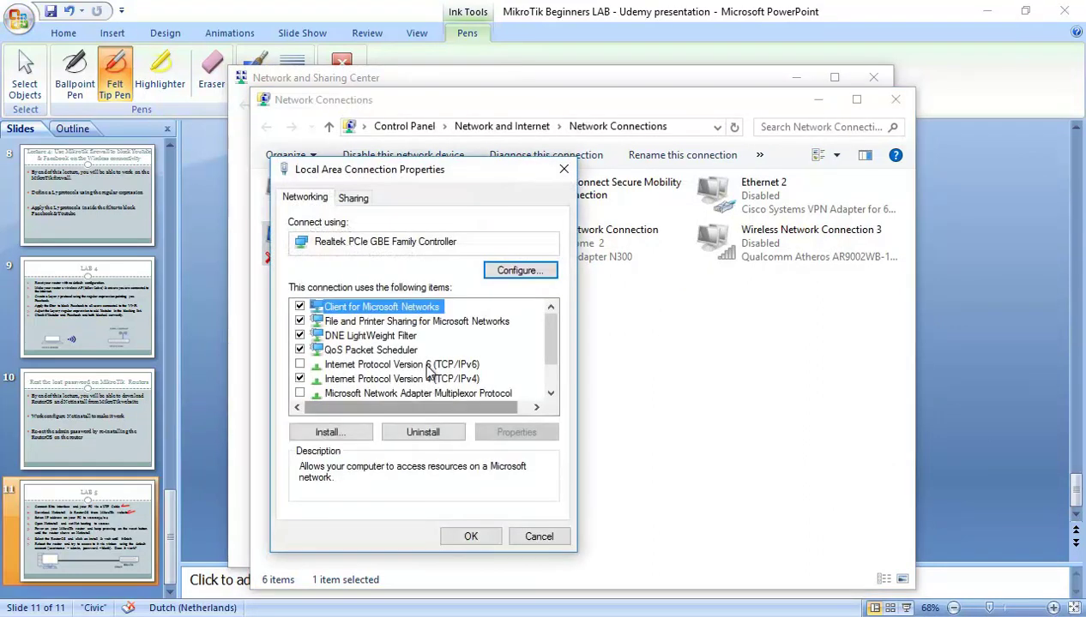
double_click(431, 379)
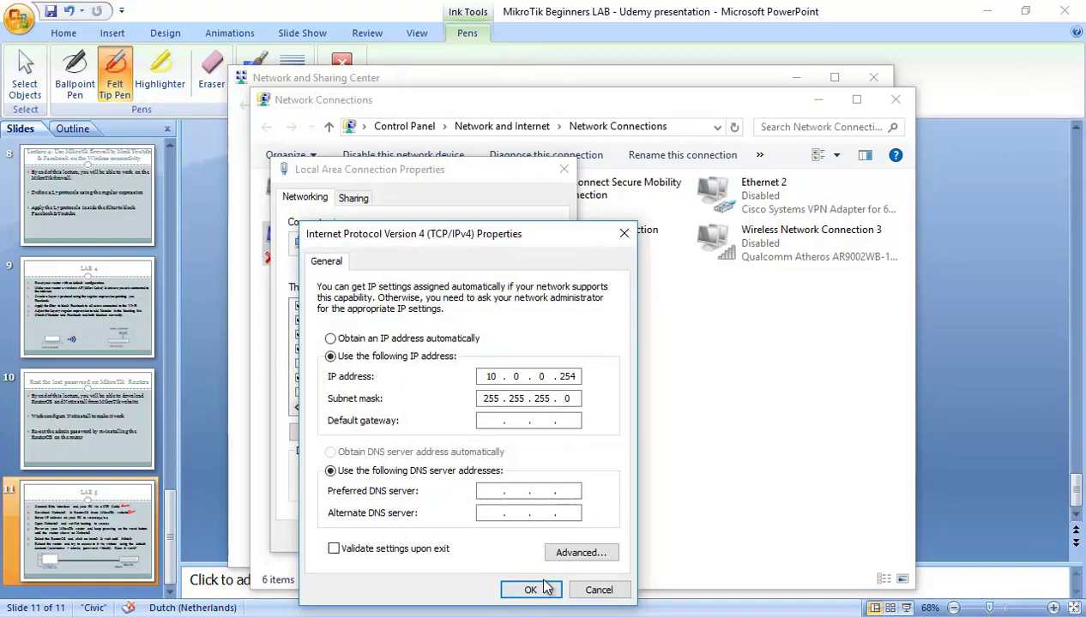
click(583, 590)
click(468, 537)
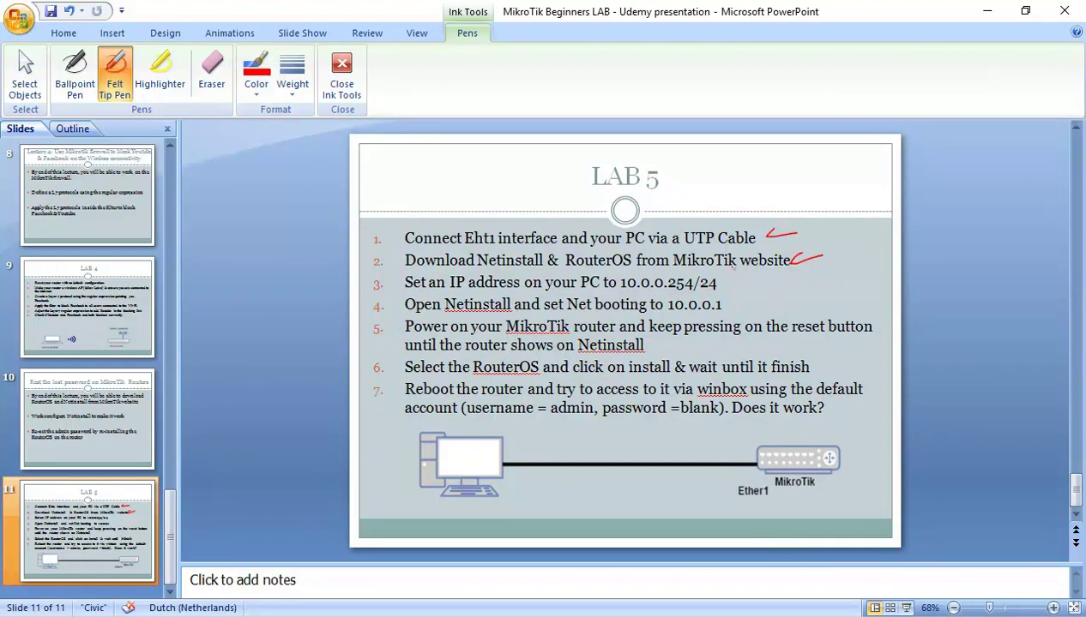
- Tick step 3 and move the netinstall archive and RouterOS package to the desktop, replacing the old archive
drag(723, 283, 762, 280)
key(super+e)
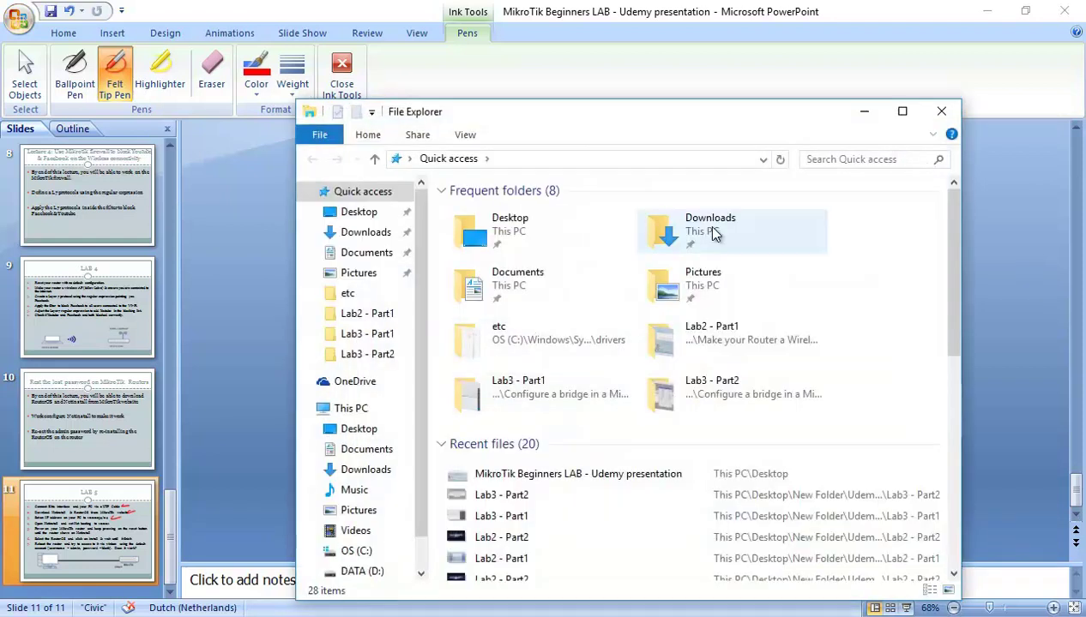
click(713, 222)
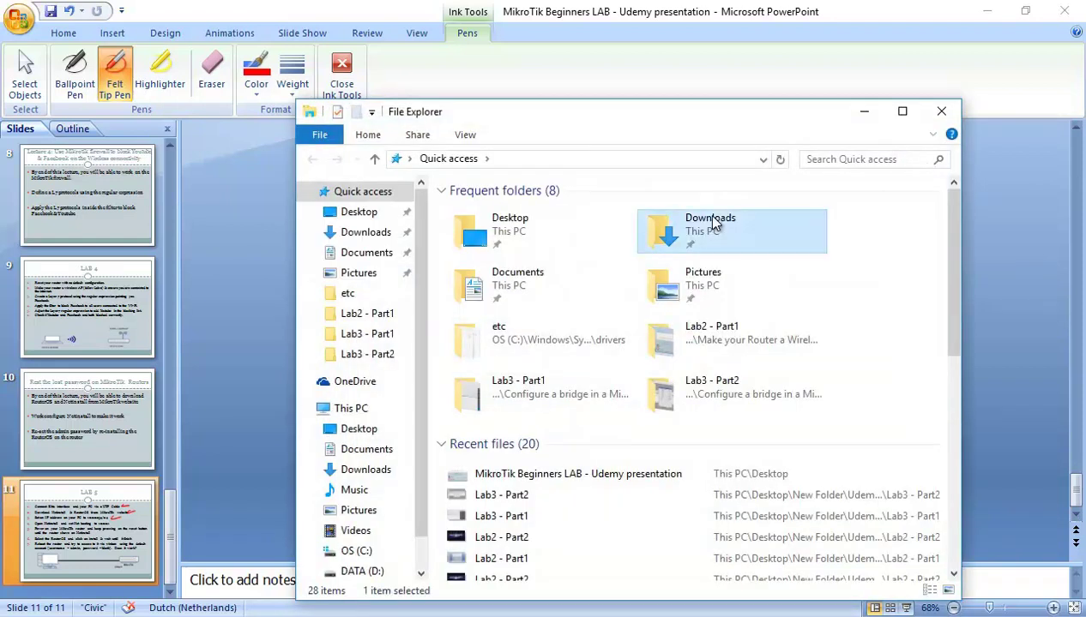
double_click(711, 221)
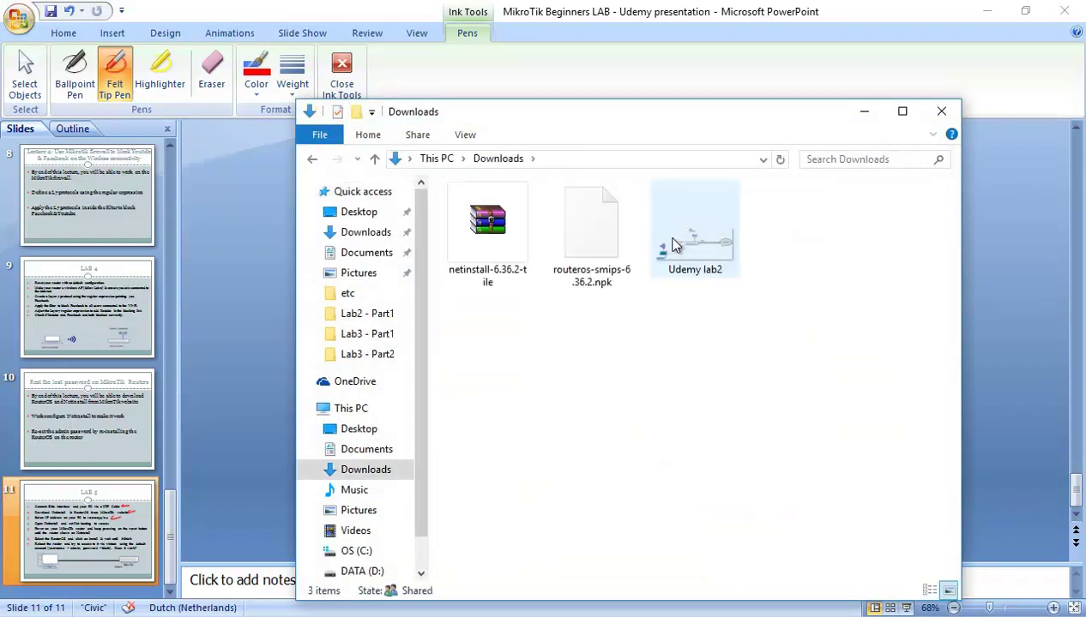
click(485, 220)
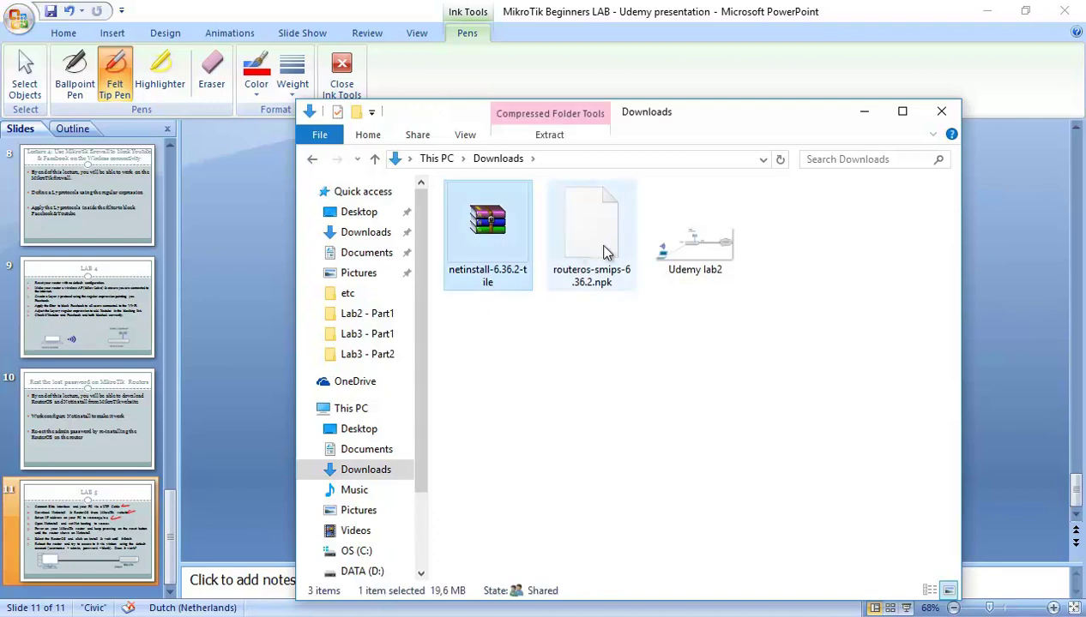
ctrl+click(600, 243)
drag(600, 243, 271, 125)
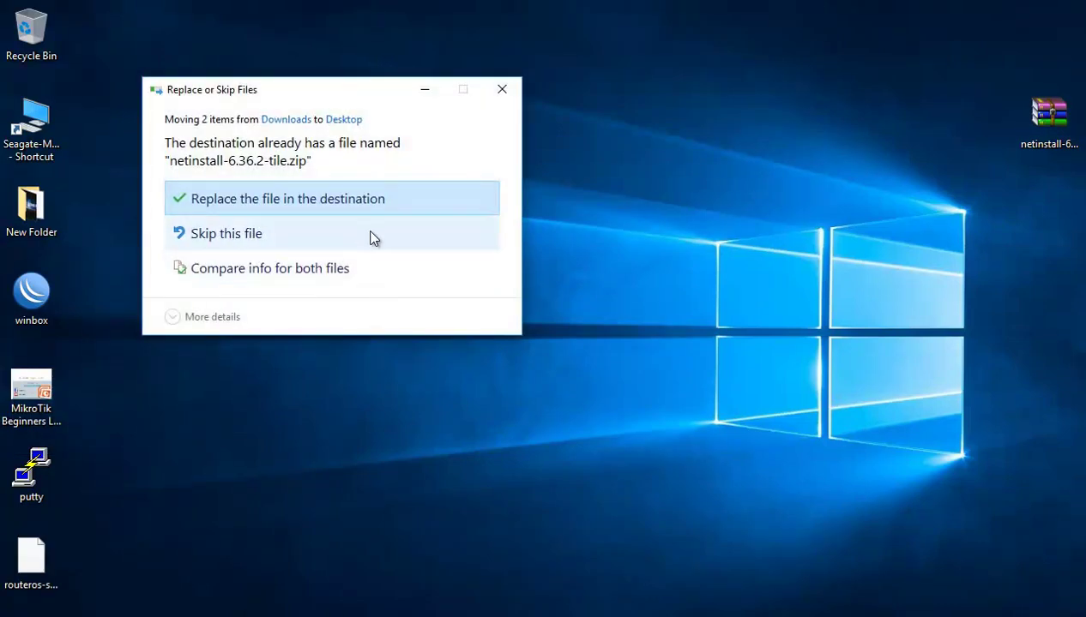
click(308, 204)
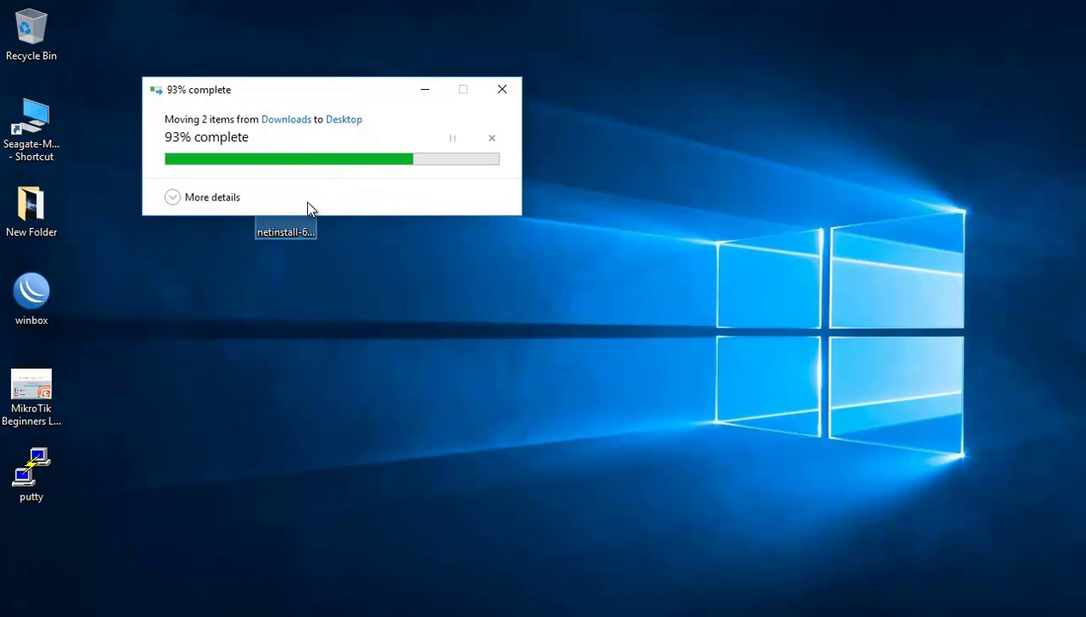
- Extract the netinstall archive into a netinstall-6.36.2-tile folder and tidy the desktop icons
click(342, 224)
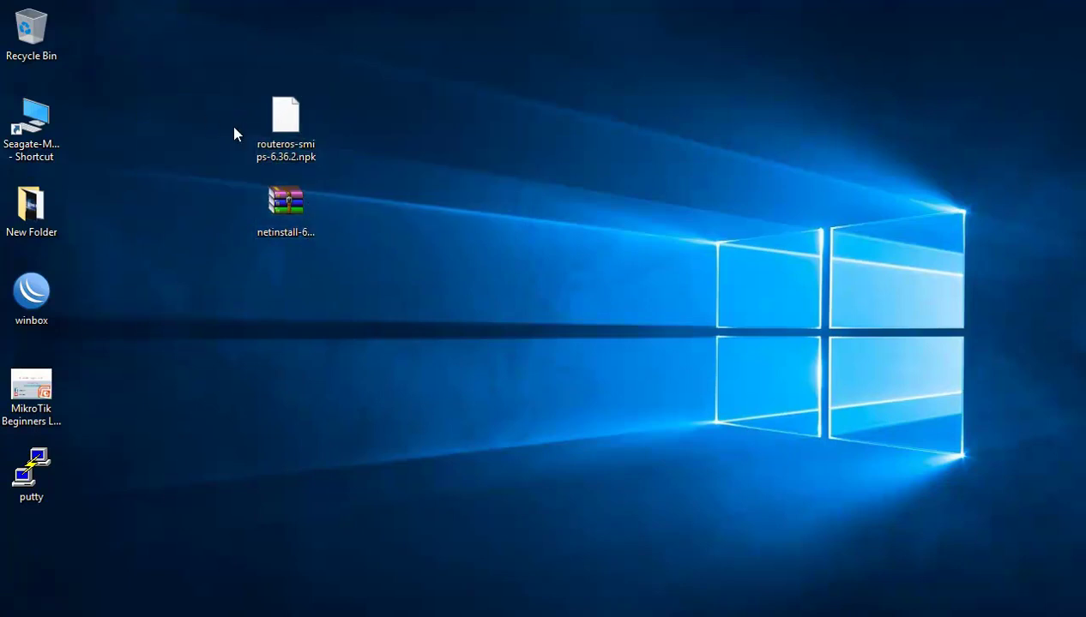
drag(269, 120, 206, 112)
click(297, 206)
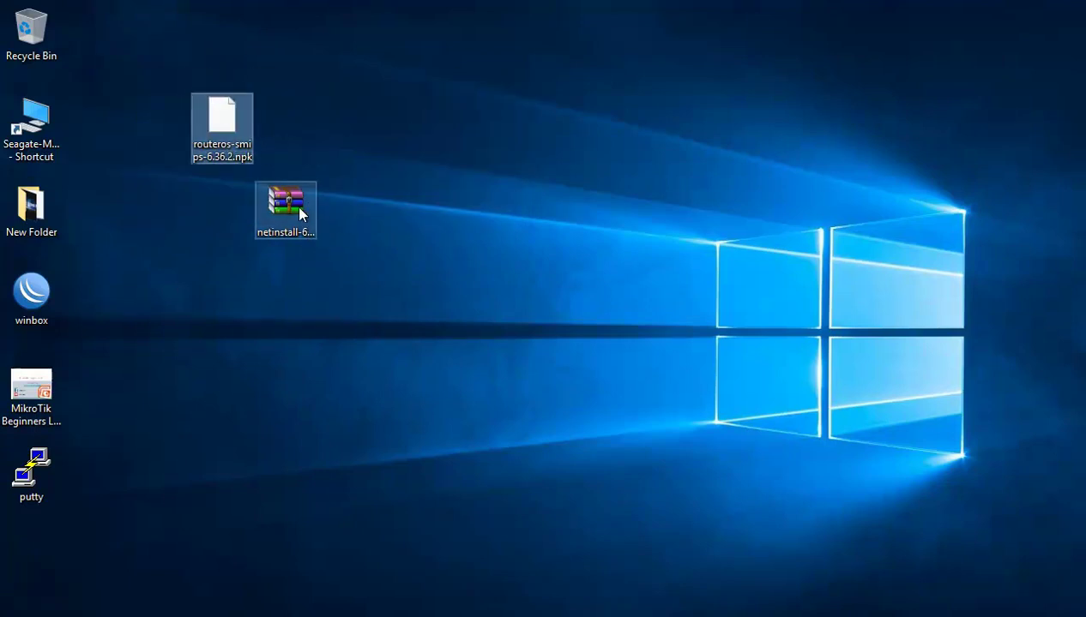
right_click(298, 209)
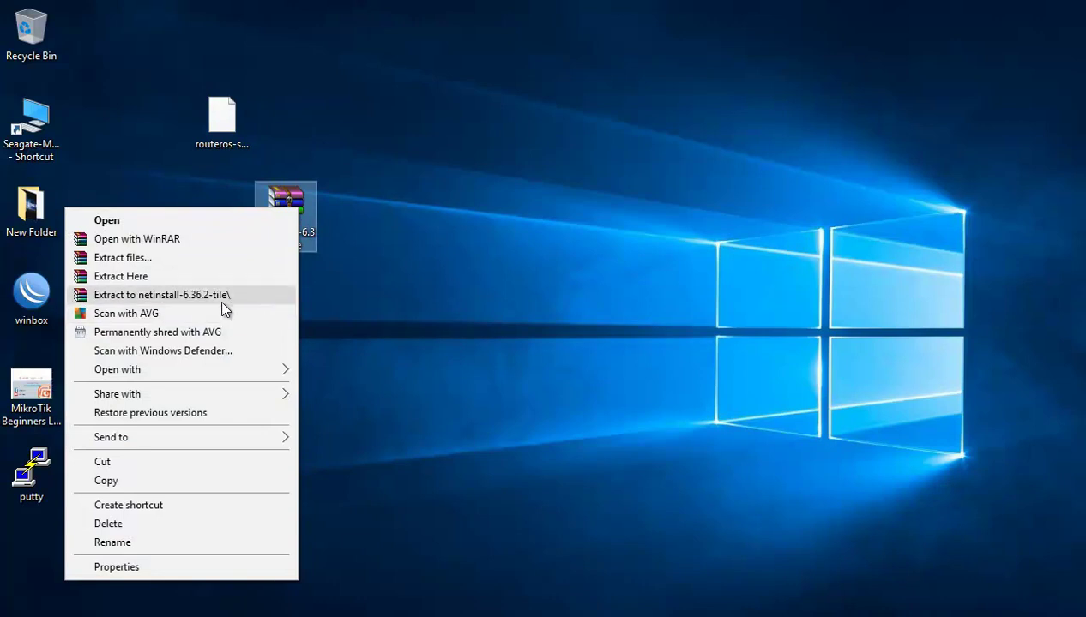
click(163, 295)
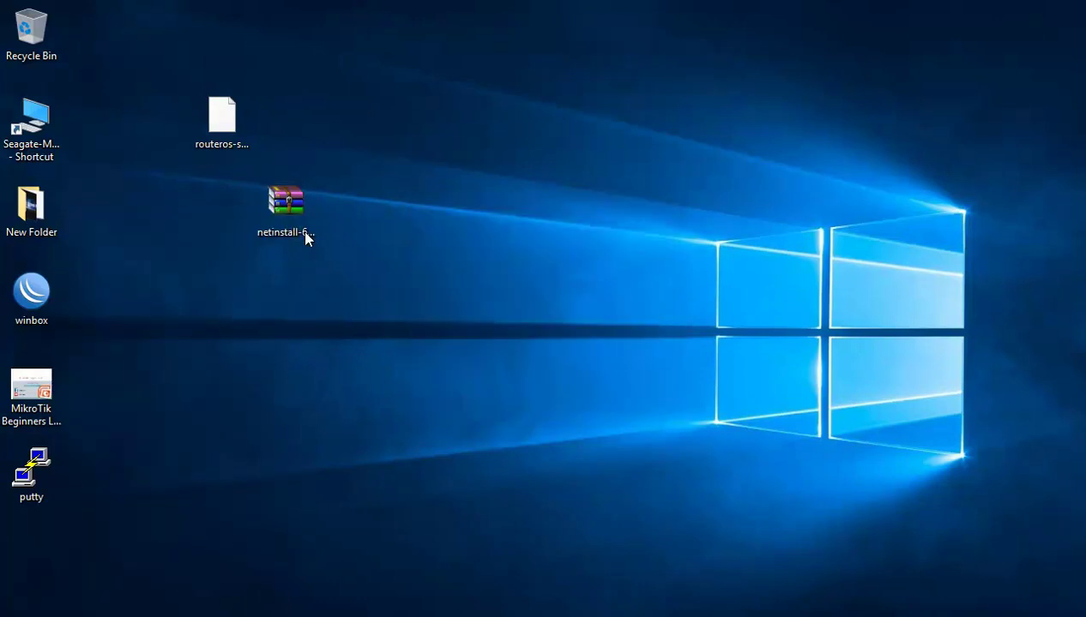
drag(296, 219, 999, 182)
drag(22, 568, 227, 215)
- Launch Netinstall from the netinstall-6.36.2-tile folder, then bring the Paint sketch forward via PowerPoint
double_click(221, 205)
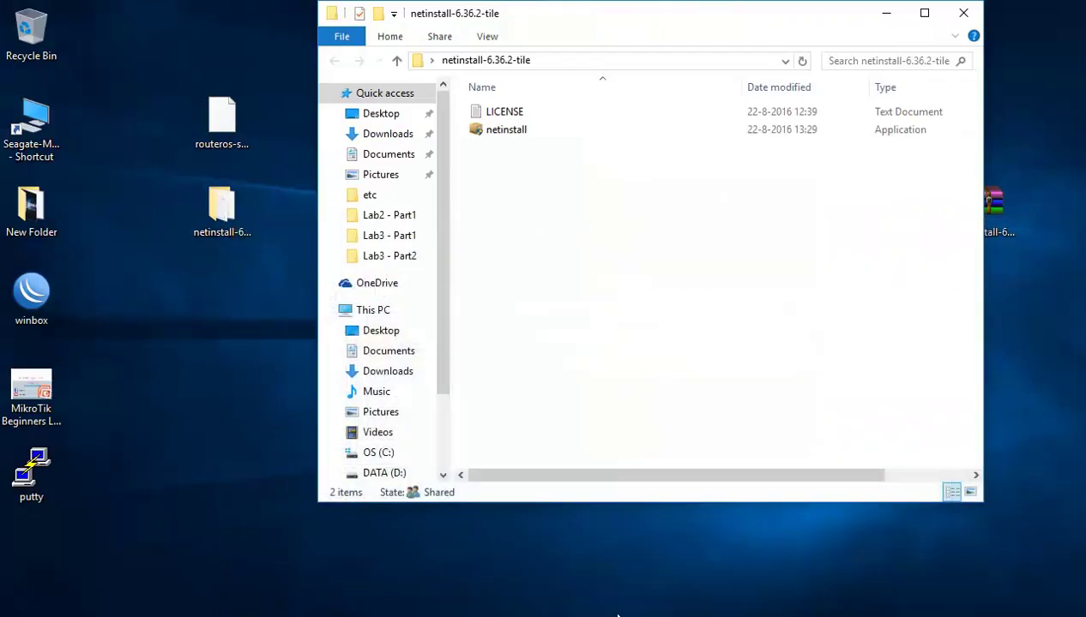
double_click(501, 133)
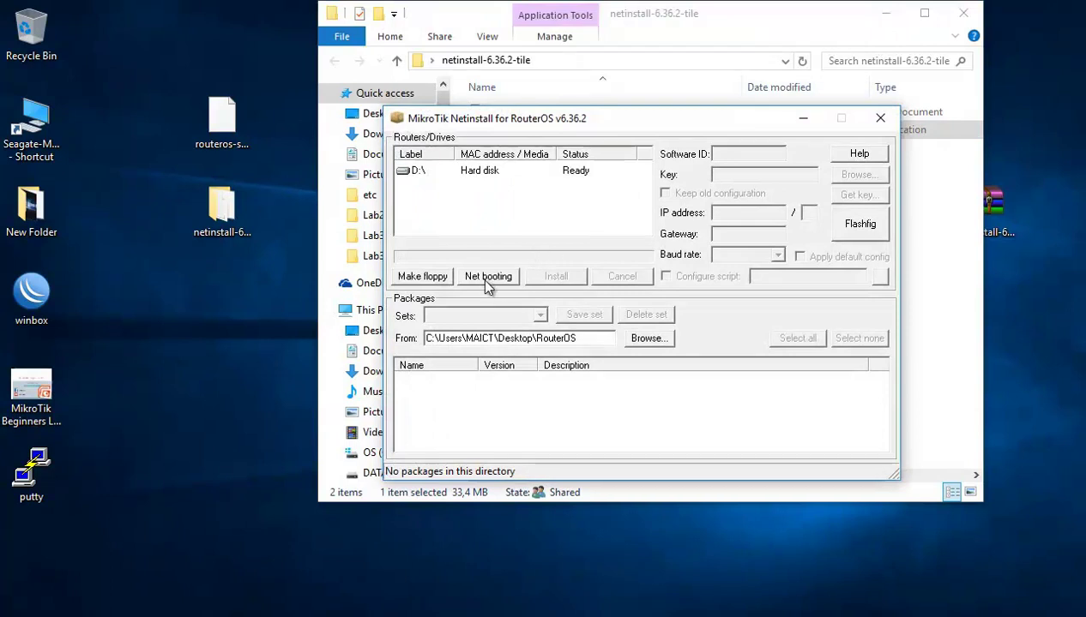
mouse_move(591, 615)
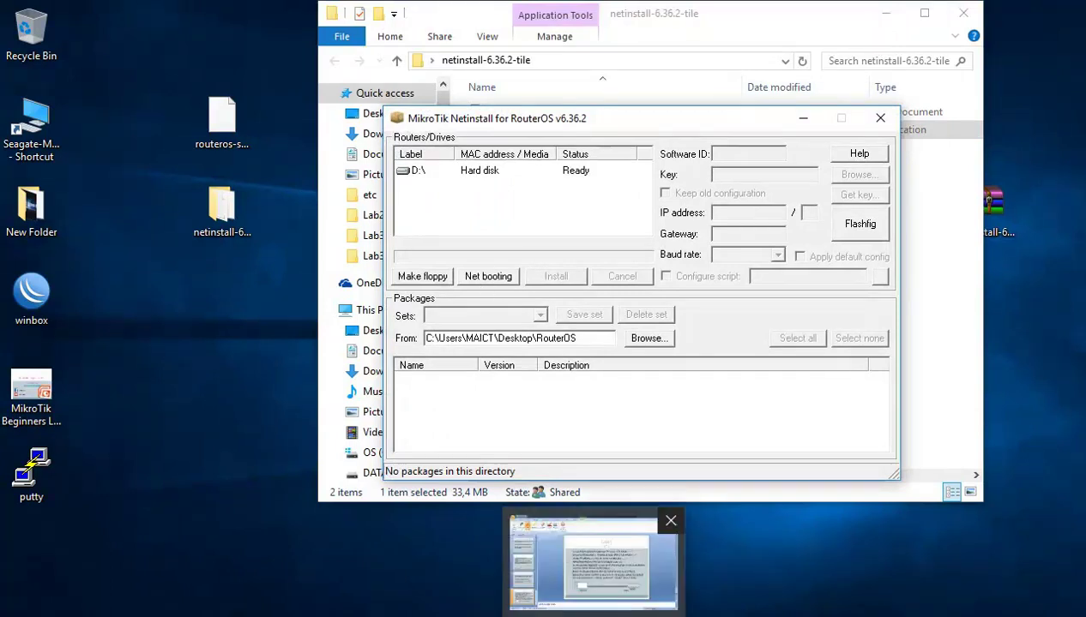
click(592, 562)
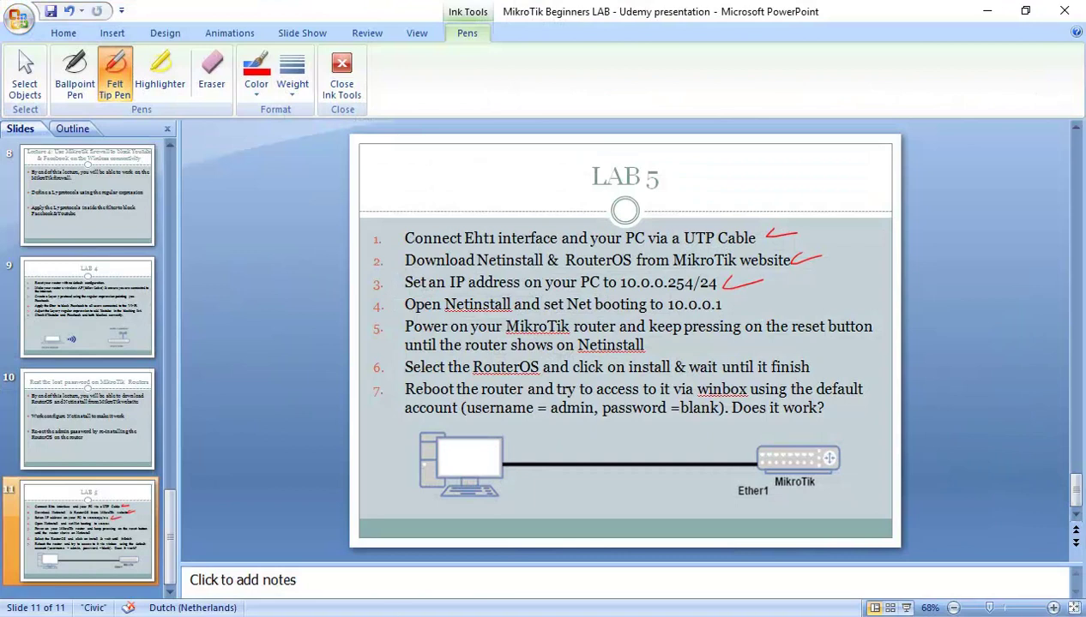
key(alt+Tab)
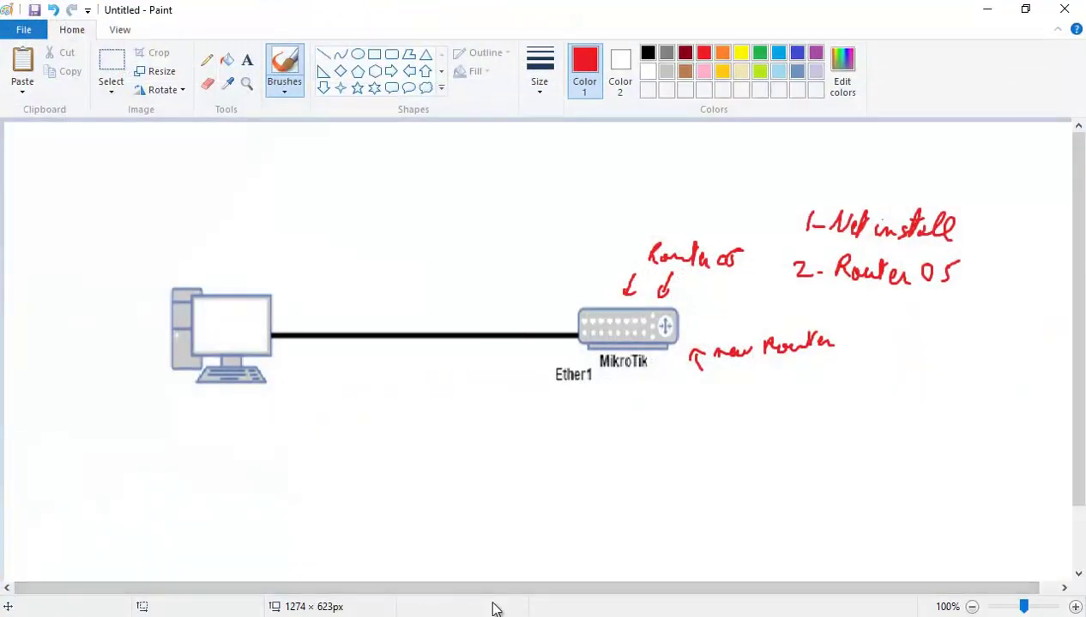
- Label the PC 10.0.0.254/24 and the router 10.0.0.1, joined by a red curved arrow
mouse_move(191, 218)
mouse_down()
mouse_move(193, 228)
mouse_move(309, 200)
mouse_move(342, 206)
mouse_move(346, 230)
mouse_up()
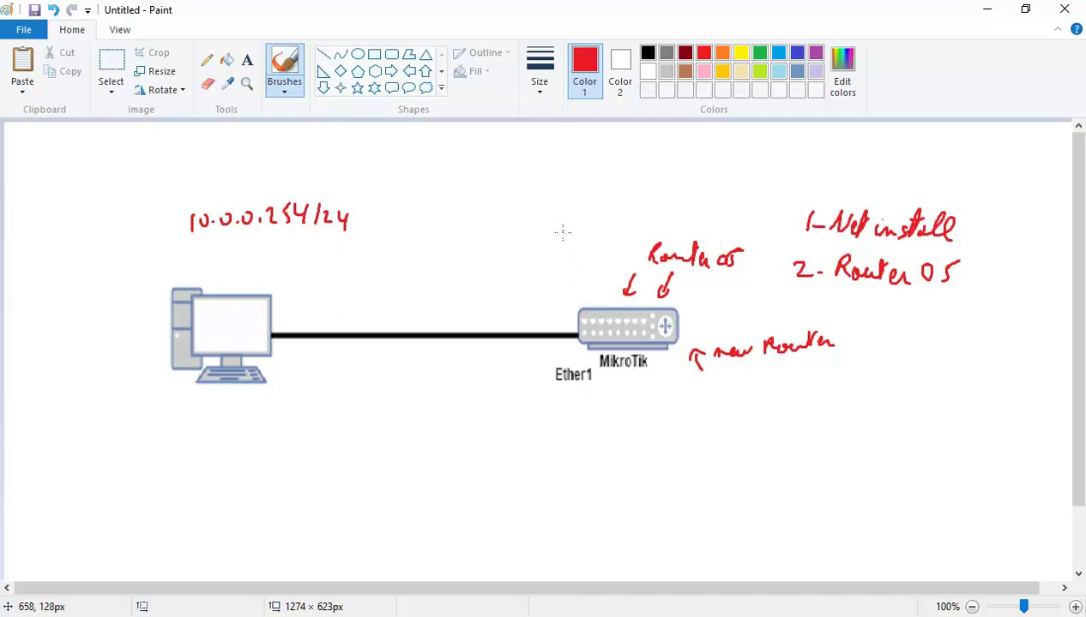
mouse_move(553, 244)
mouse_down()
mouse_move(553, 258)
mouse_move(607, 248)
mouse_move(618, 259)
mouse_up()
click(570, 257)
click(589, 255)
click(594, 256)
click(611, 257)
mouse_move(587, 230)
mouse_down()
mouse_move(418, 164)
mouse_move(305, 192)
mouse_move(325, 192)
mouse_up()
mouse_move(583, 221)
mouse_down()
mouse_move(590, 232)
mouse_move(573, 231)
mouse_up()
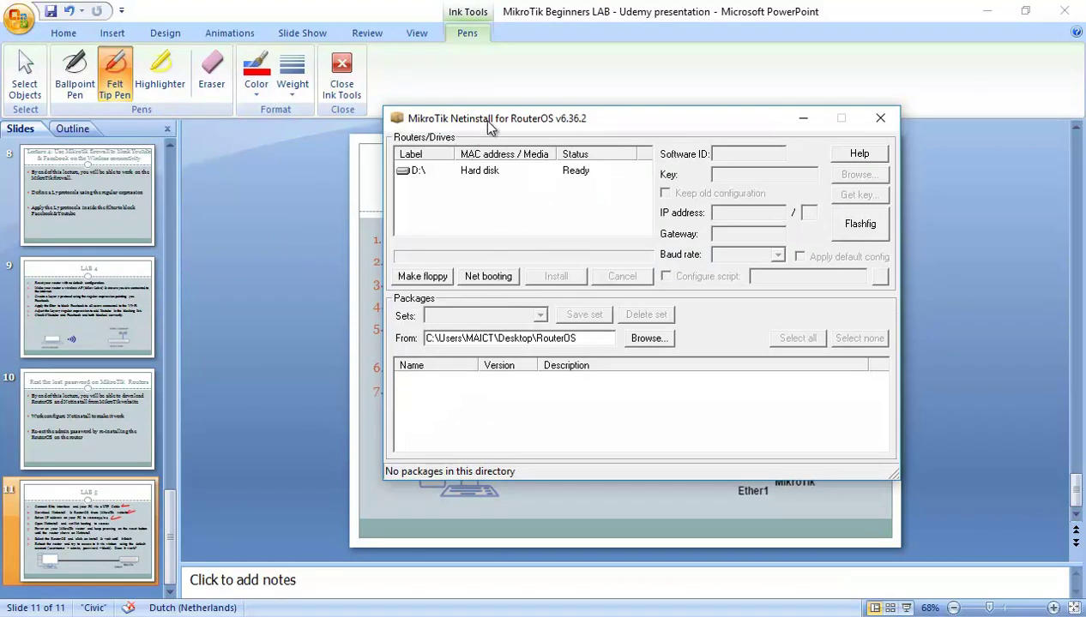
- Enable Netinstall's boot server with client IP 10.0.0.1, then return to the LAB 5 slide
click(490, 276)
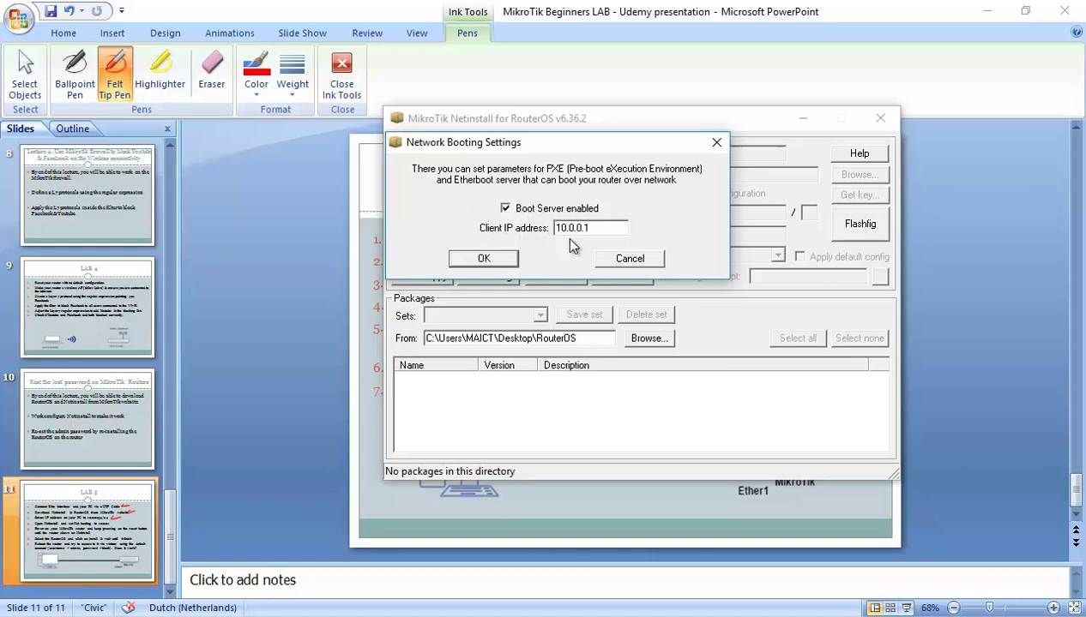
click(483, 259)
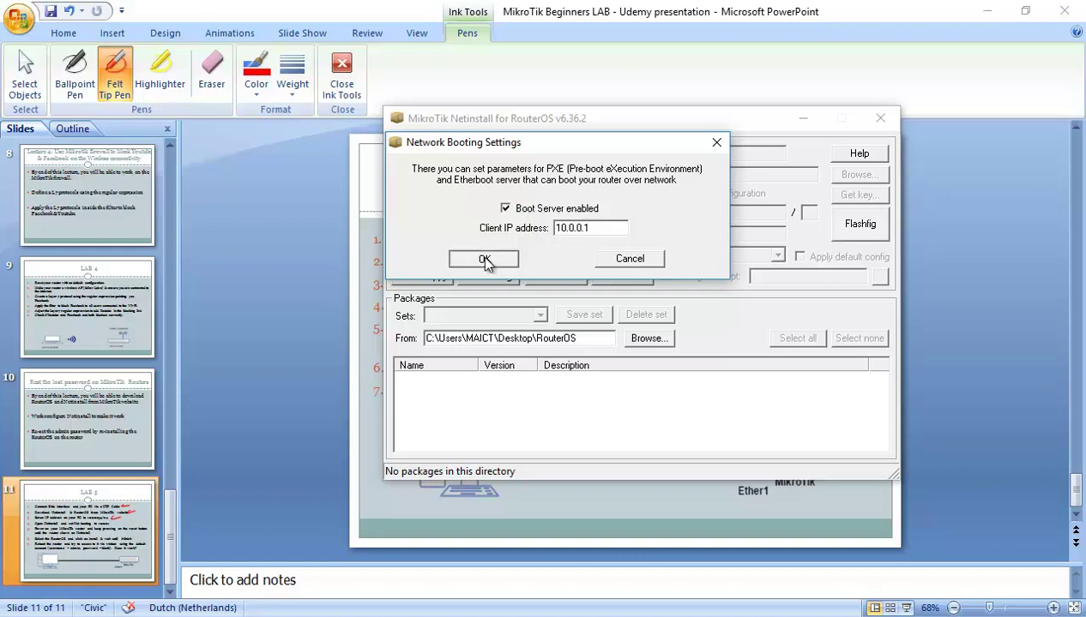
click(558, 616)
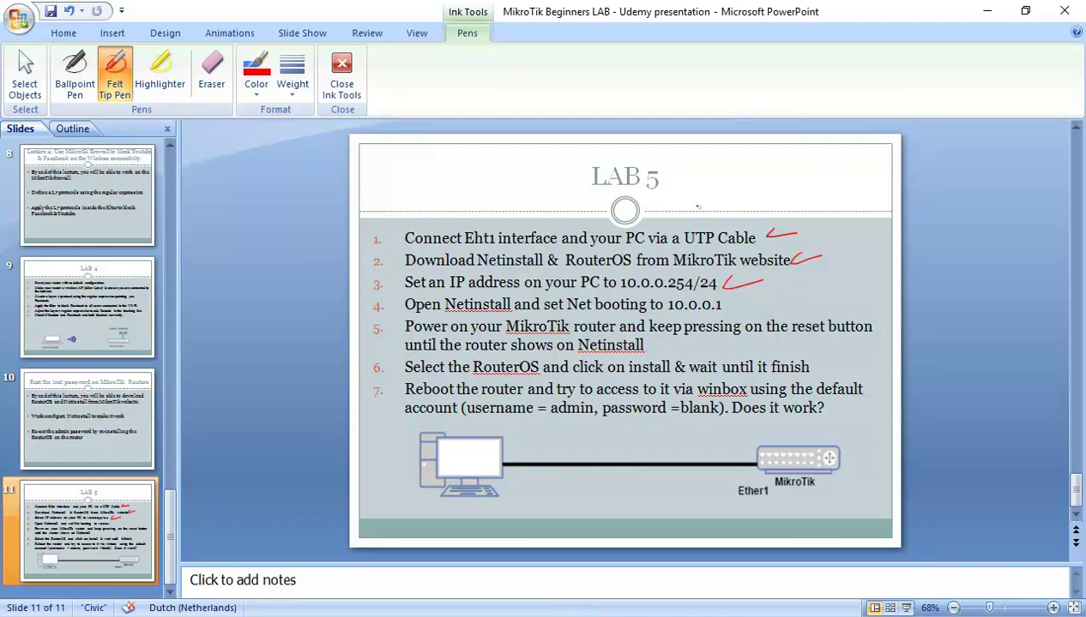
- Add a red ink tick after item 4, leaving four of seven LAB 5 steps ticked
drag(735, 301, 760, 303)
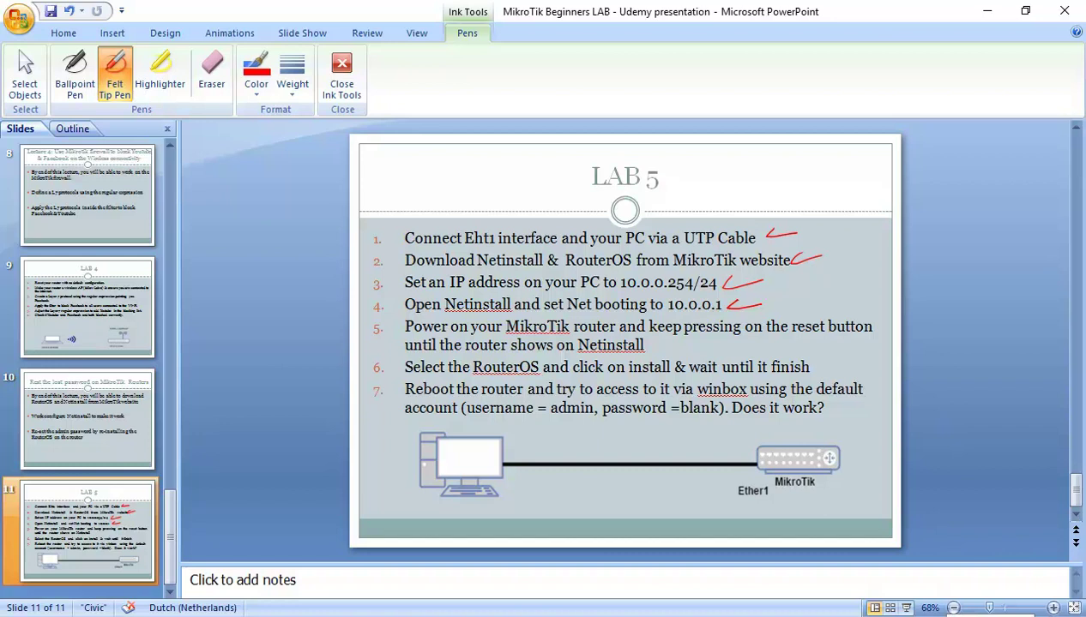
- Disable the Wireless Network Connection adapter so the PC has no connected networks
click(937, 614)
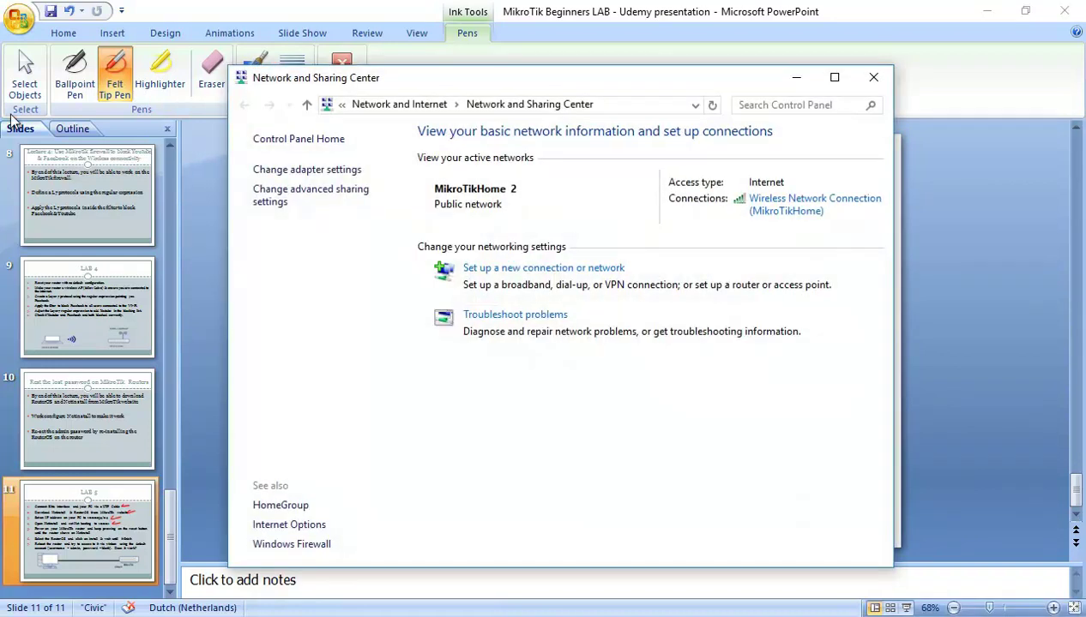
click(279, 170)
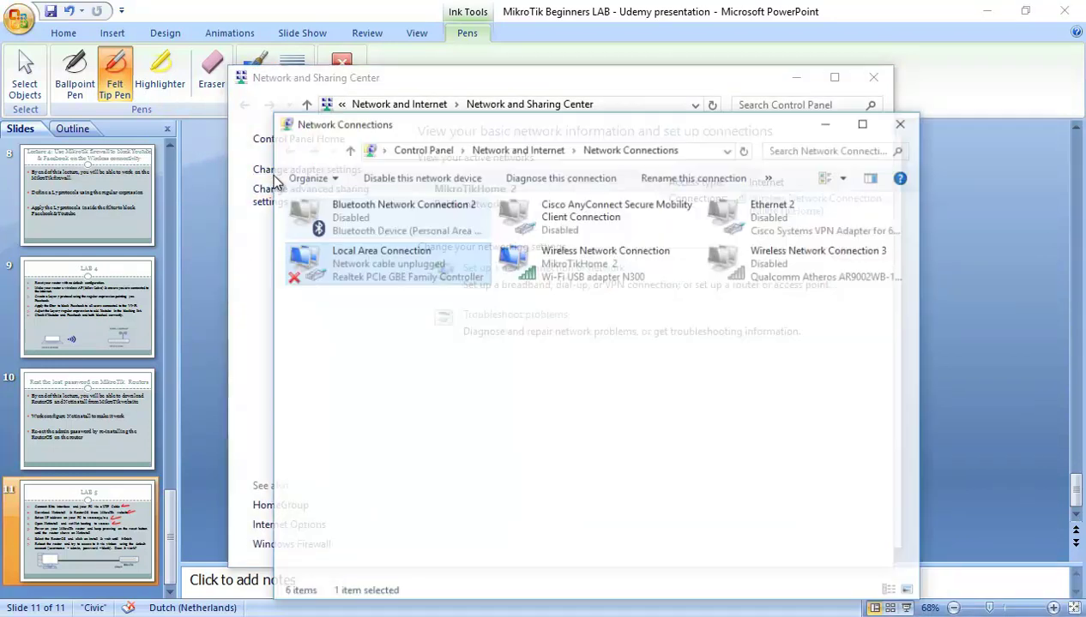
right_click(576, 252)
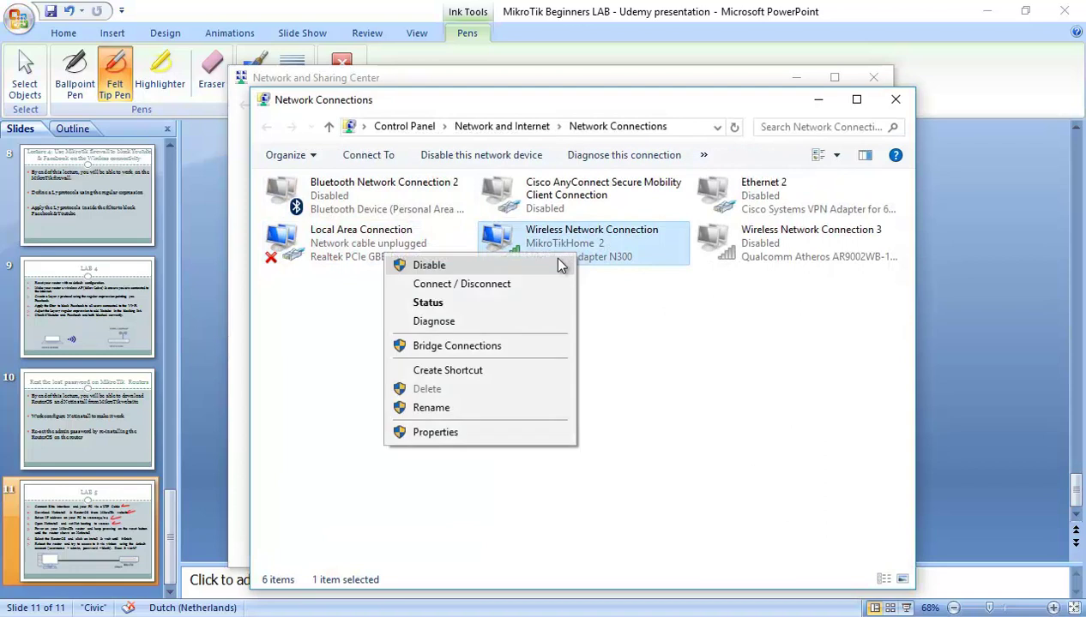
click(556, 264)
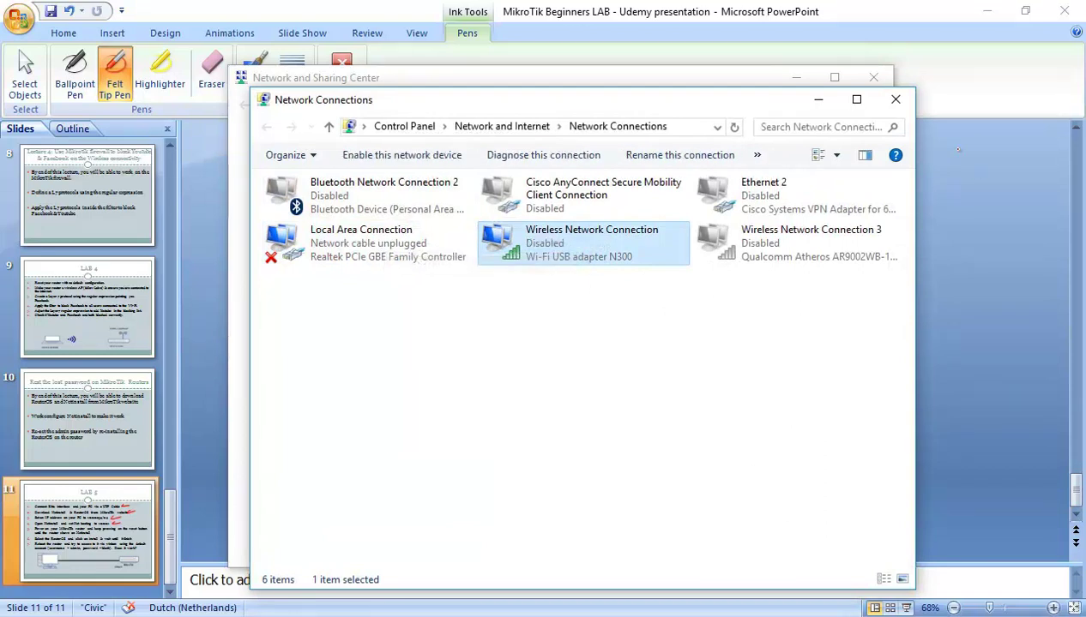
click(816, 103)
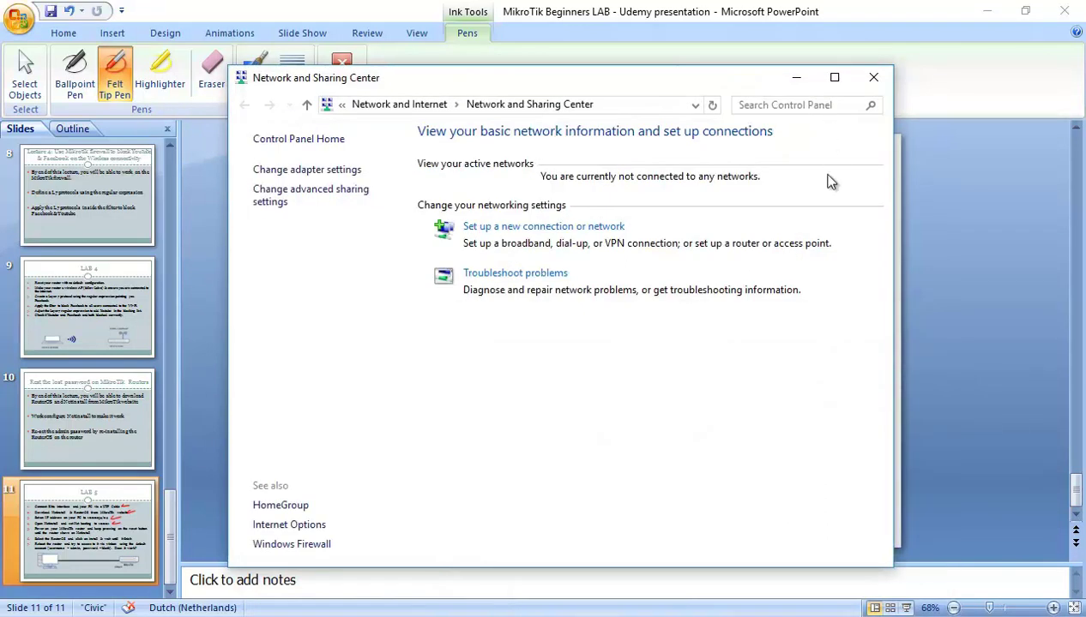
- Close Network and Sharing Center and bring Netinstall back to the front
click(874, 79)
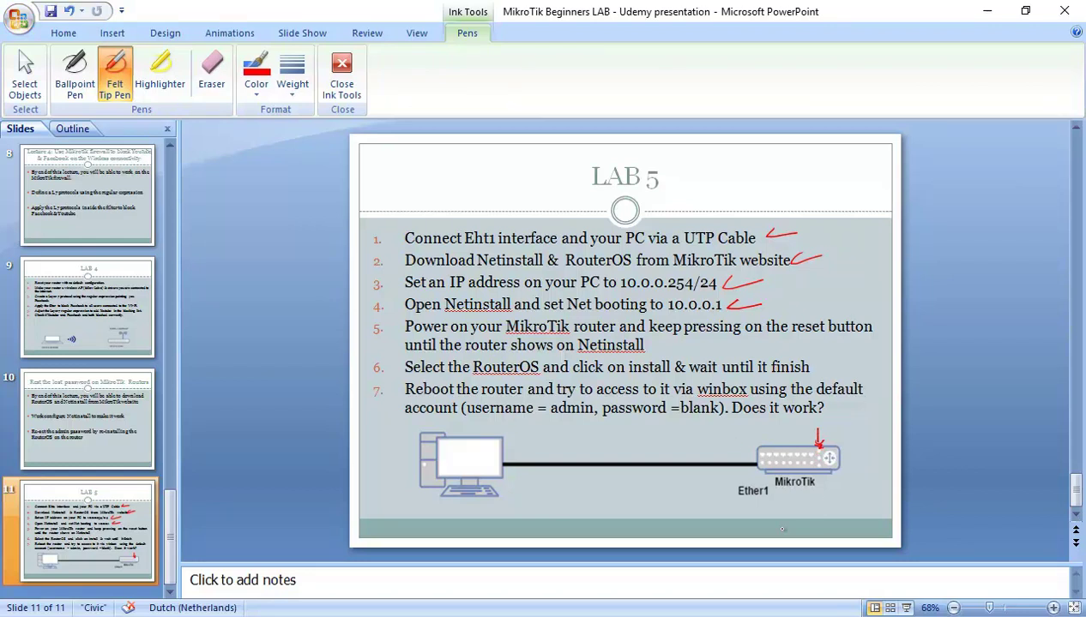
key(alt+Tab)
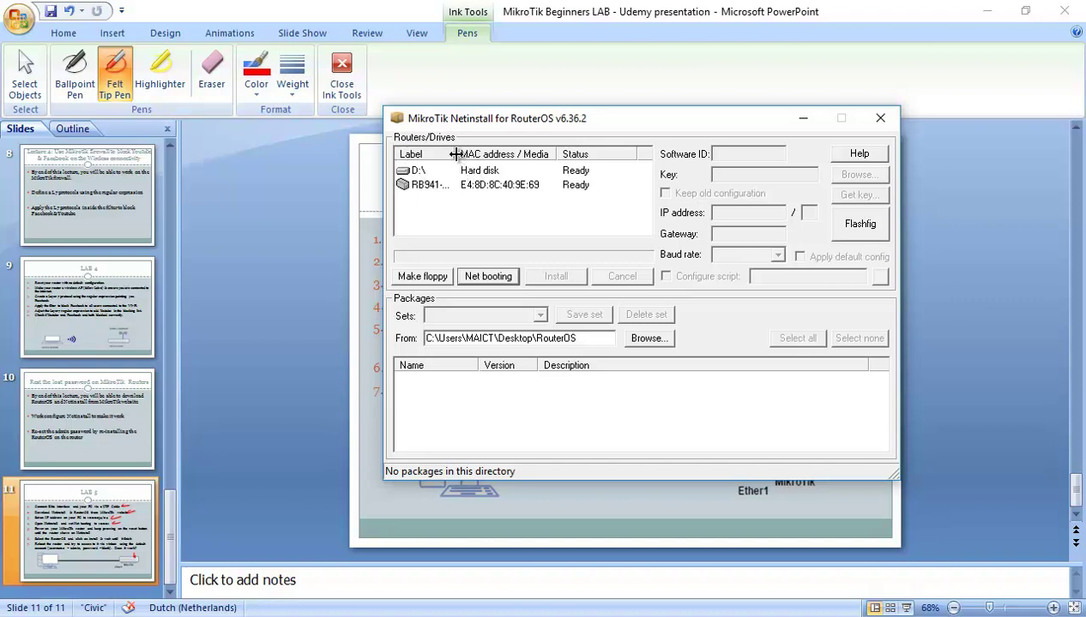
- Widen Netinstall's Label column and select the RB941-2nD router for installation
drag(454, 157, 482, 159)
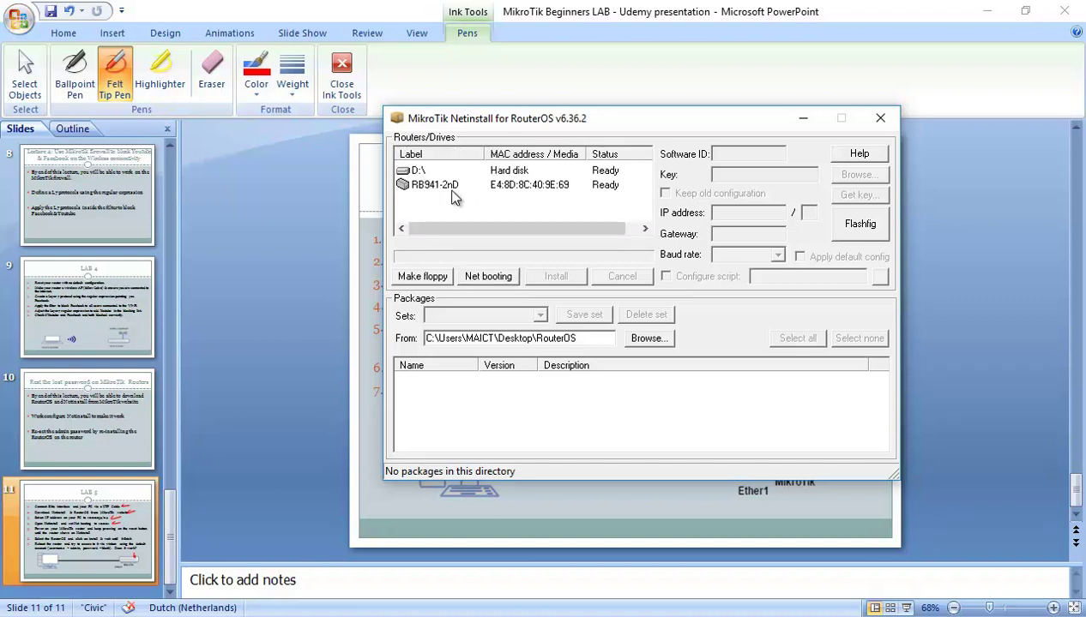
click(452, 189)
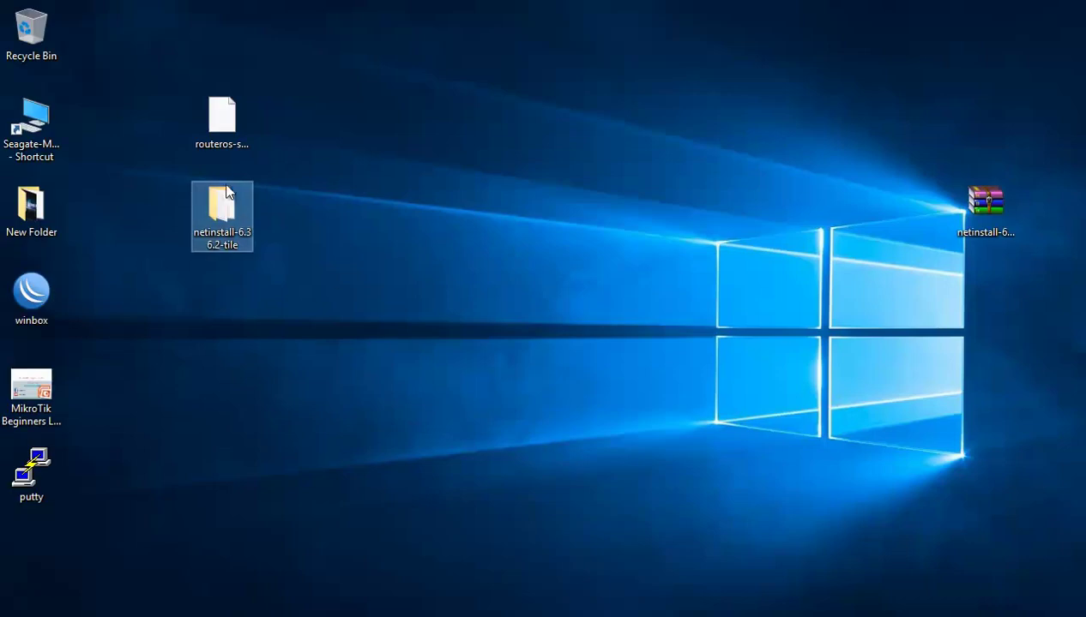
- Create a RouterOS folder on the desktop and move the routeros-smips-6.36.2.npk package into it
click(226, 151)
right_click(286, 222)
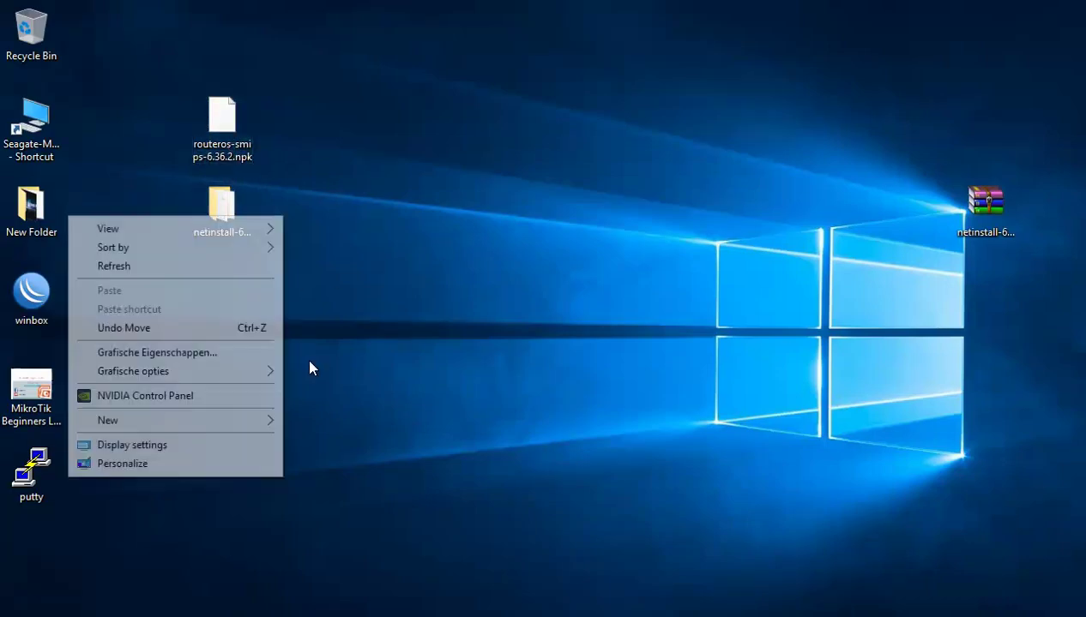
mouse_move(237, 420)
click(371, 173)
text(RouterOS)
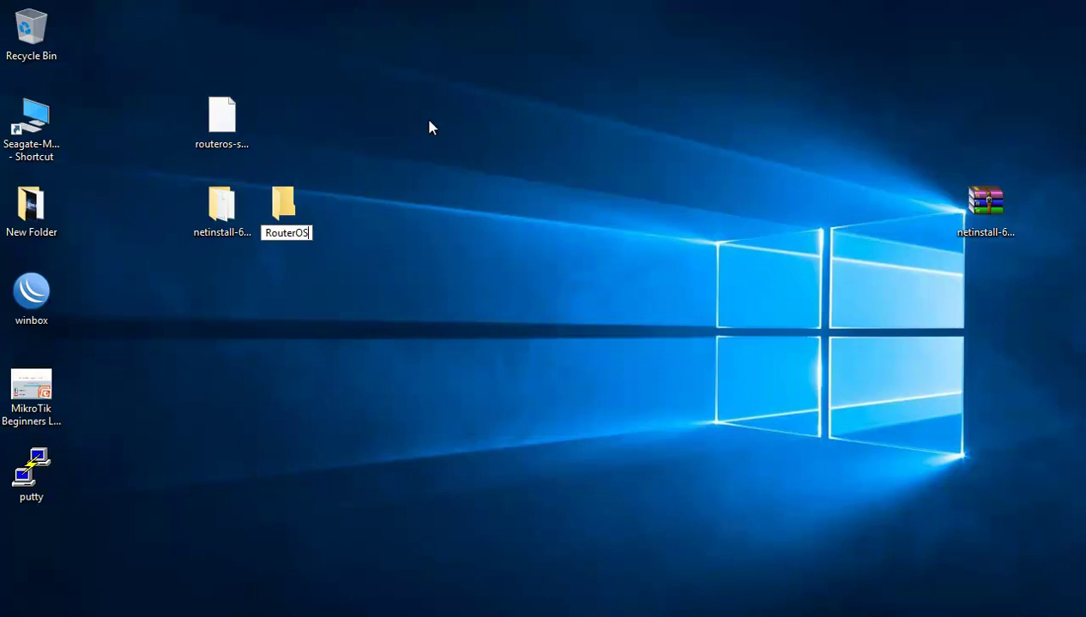
key(Return)
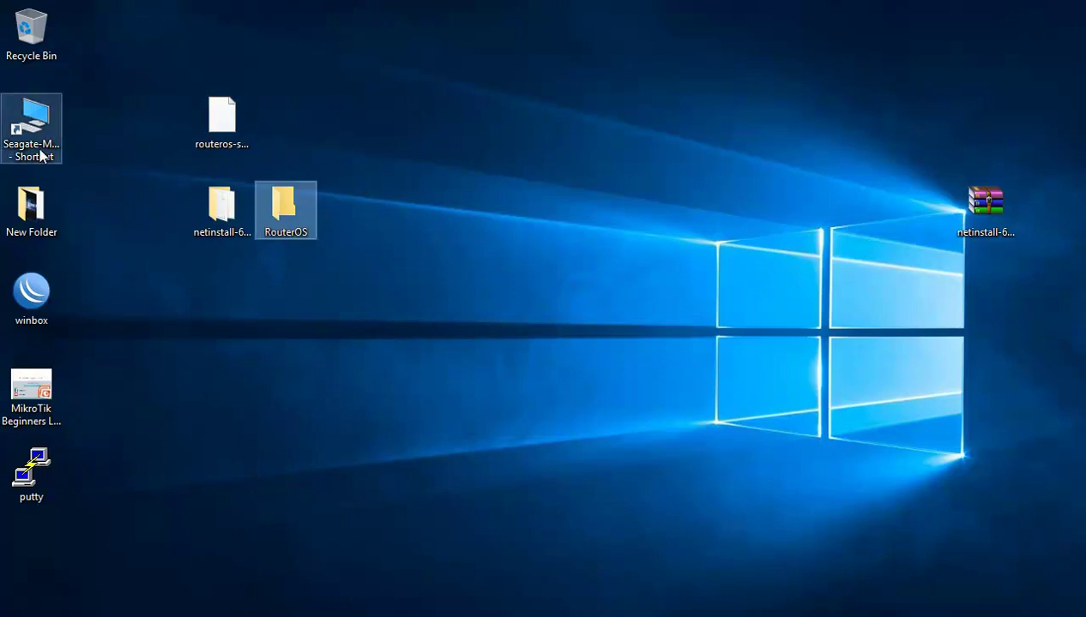
drag(221, 120, 281, 208)
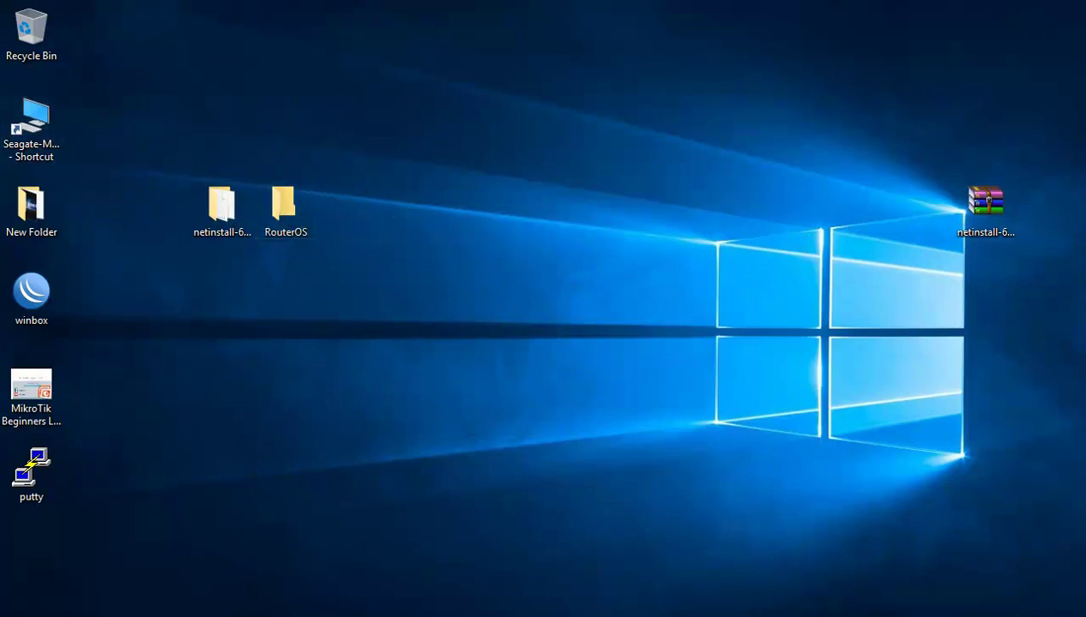
key(alt+Tab)
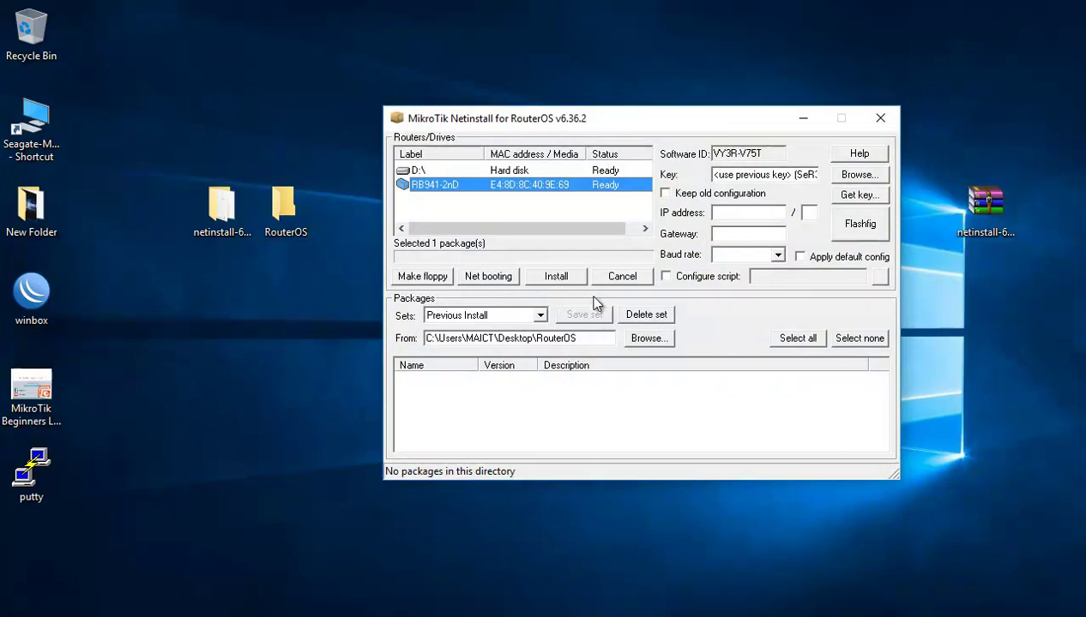
- Load packages from Desktop\RouterOS, select them all, and install routeros-smips 6.36.2 onto the RB941-2nD
click(652, 339)
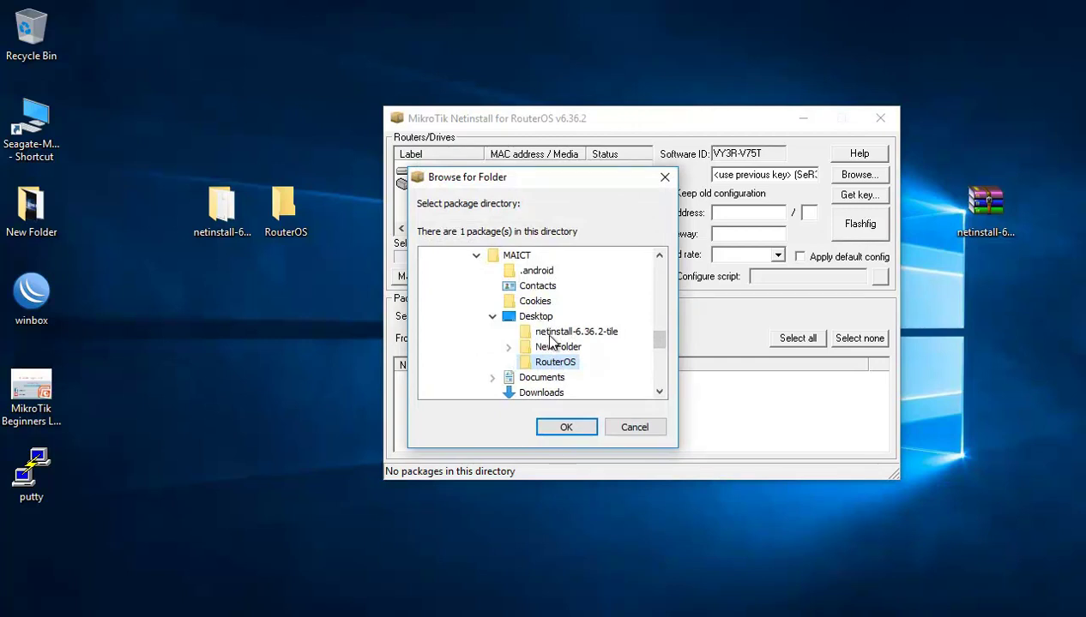
click(564, 425)
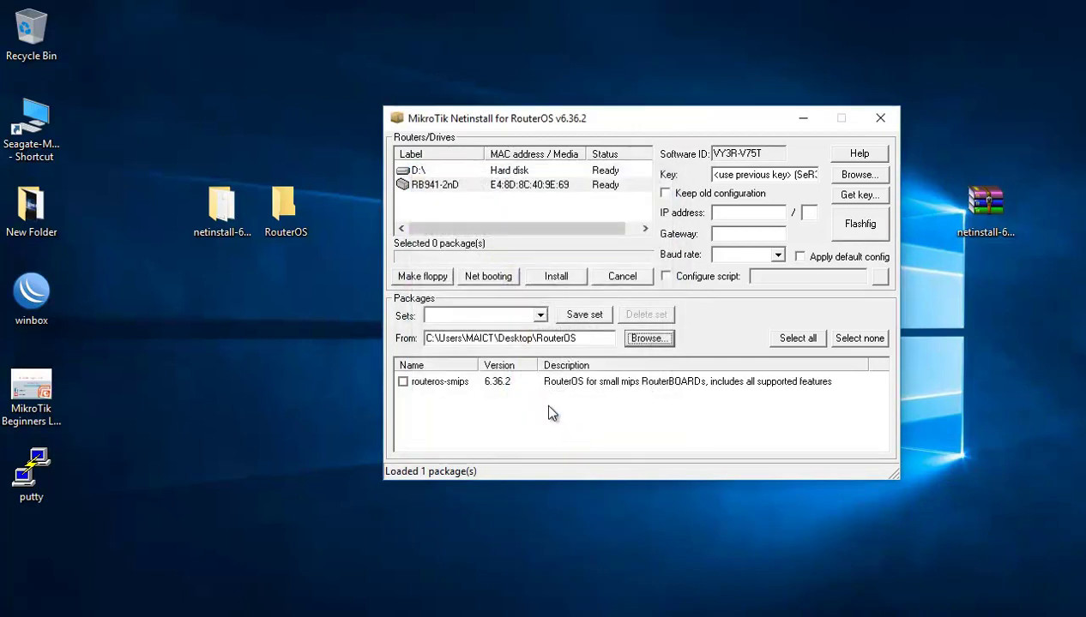
click(796, 339)
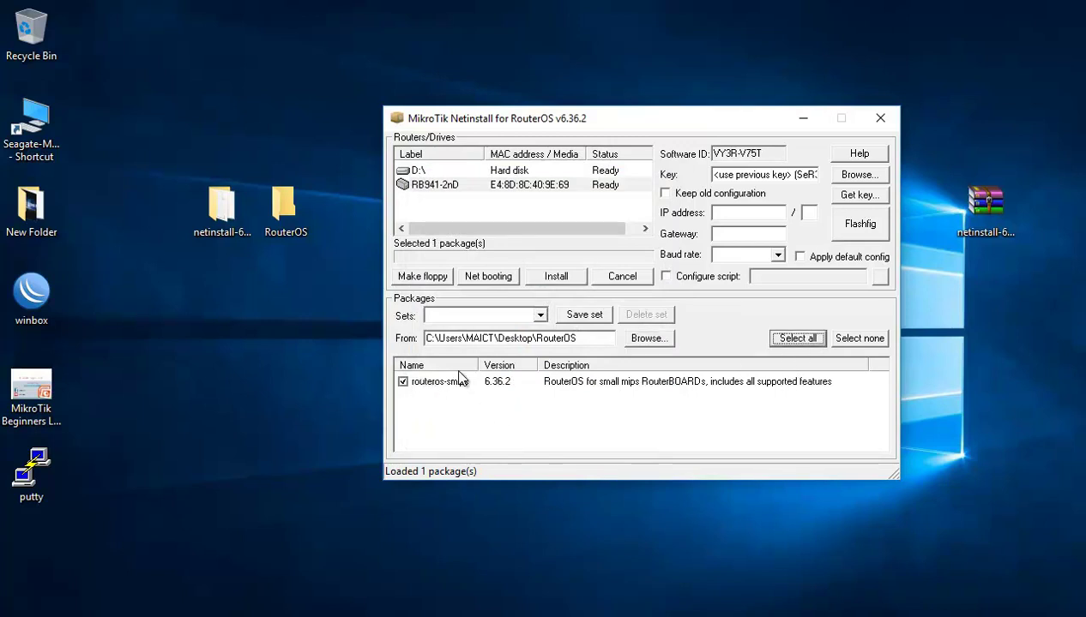
click(497, 187)
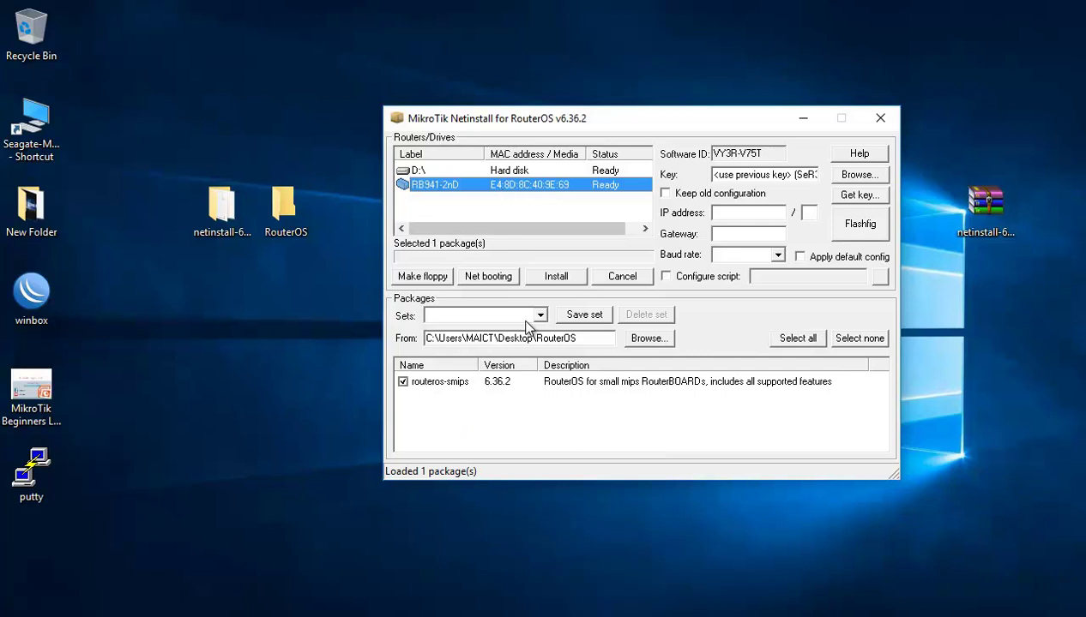
click(557, 277)
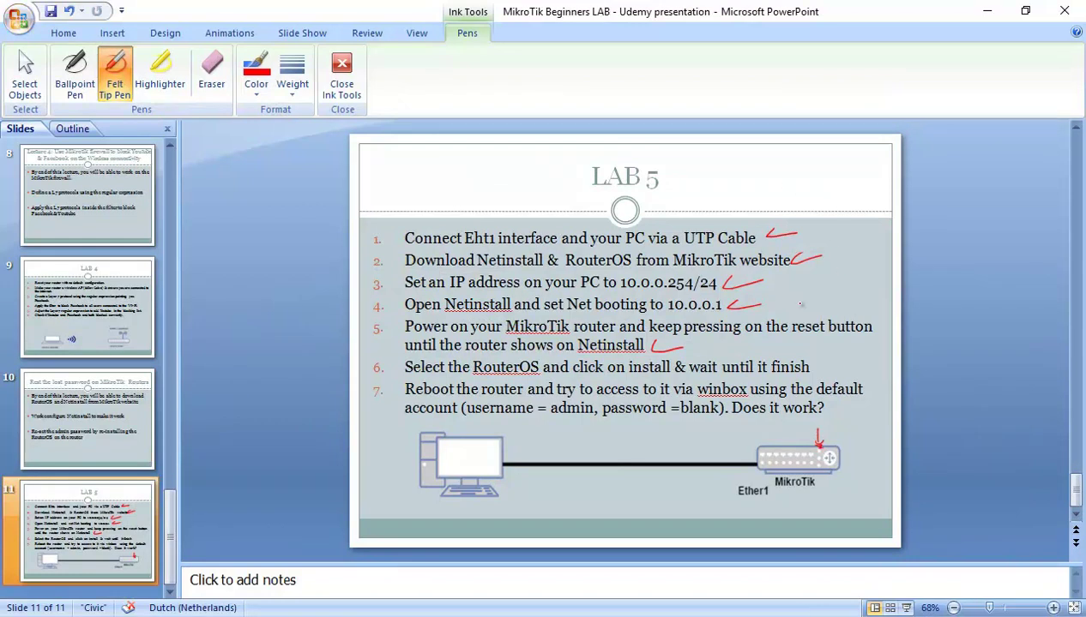
- Tick step 6 on the LAB 5 slide in red ink and return to Netinstall
drag(811, 361, 858, 358)
key(alt+Tab)
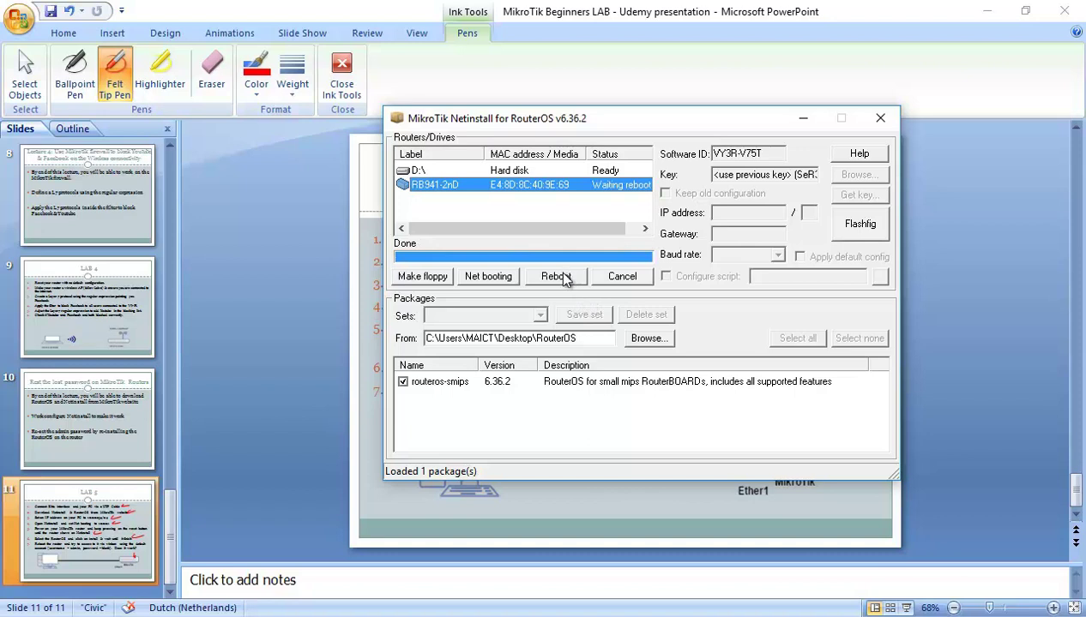
- Reboot the router after the installation, close Netinstall, and exit inking in PowerPoint
click(563, 278)
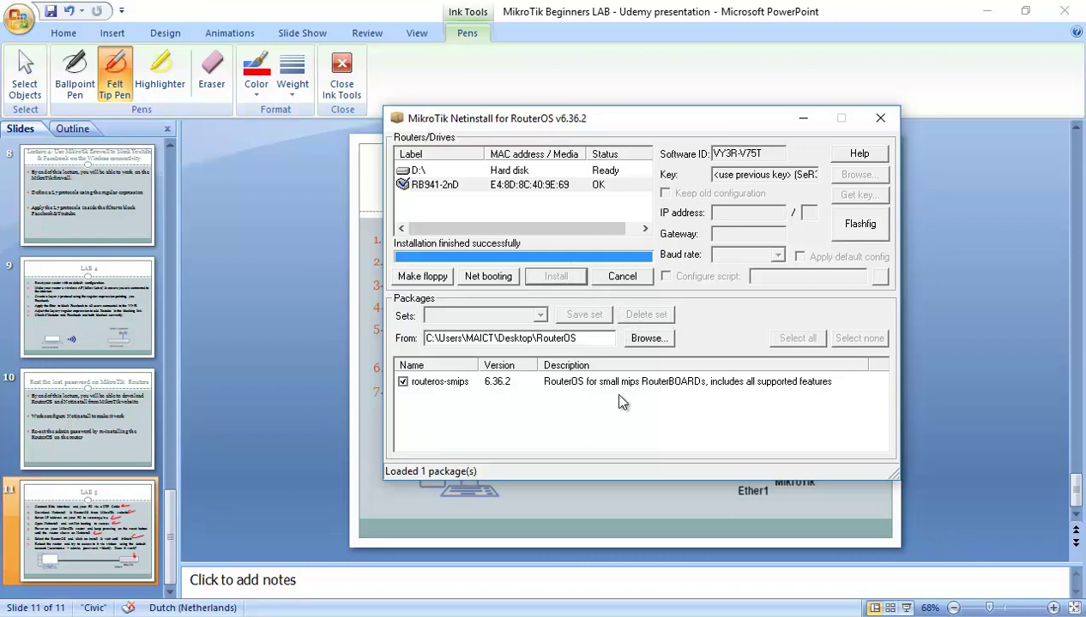
click(881, 118)
key(Escape)
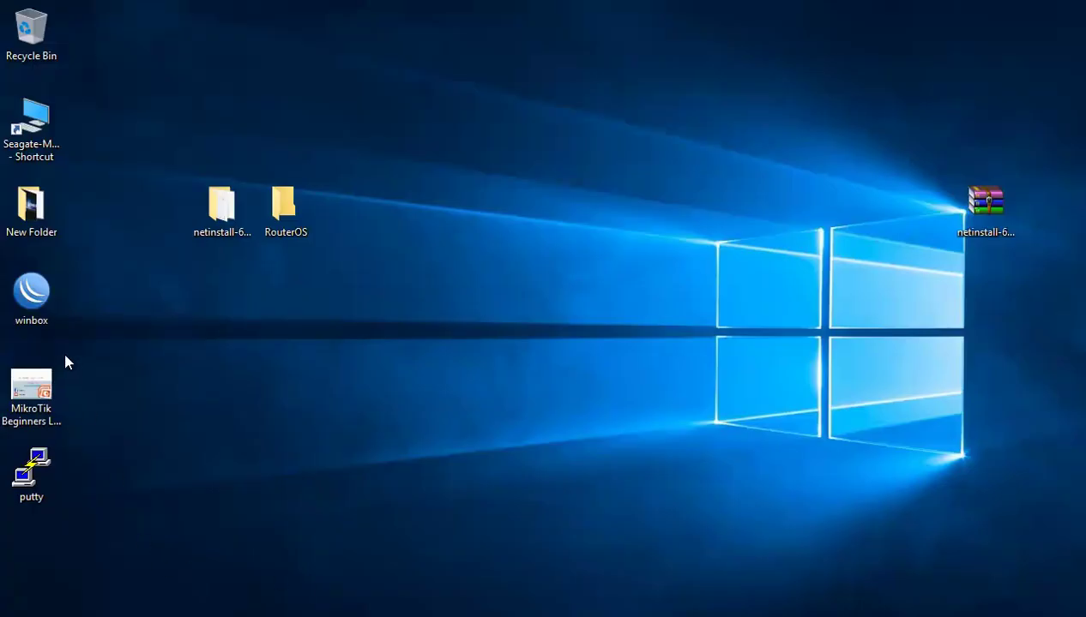
- Launch WinBox and connect to the discovered router by its MAC address with a blank password
double_click(36, 291)
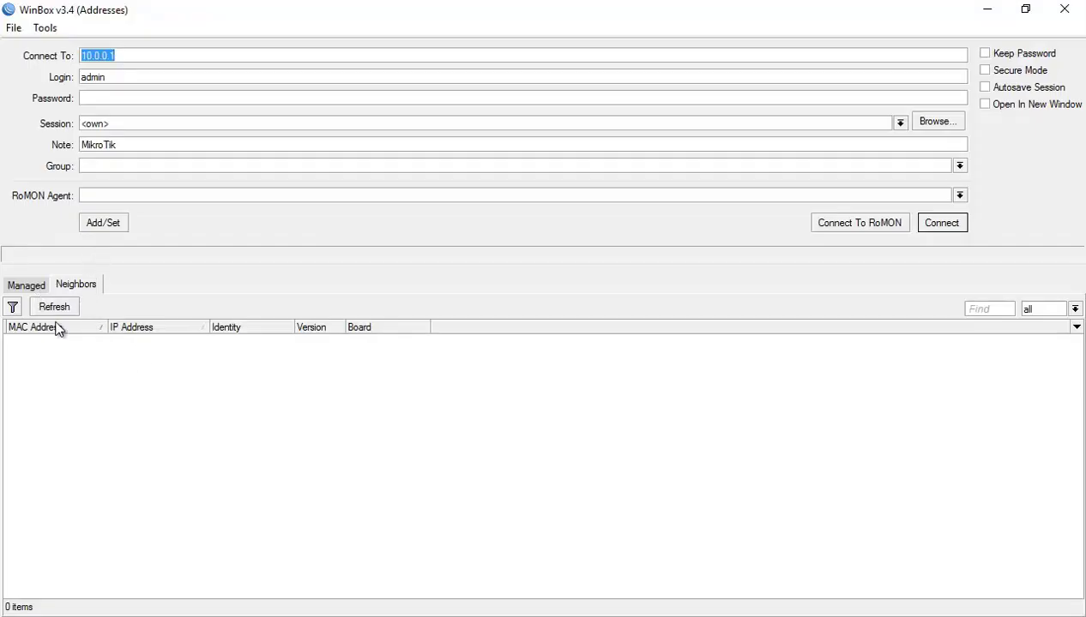
click(50, 308)
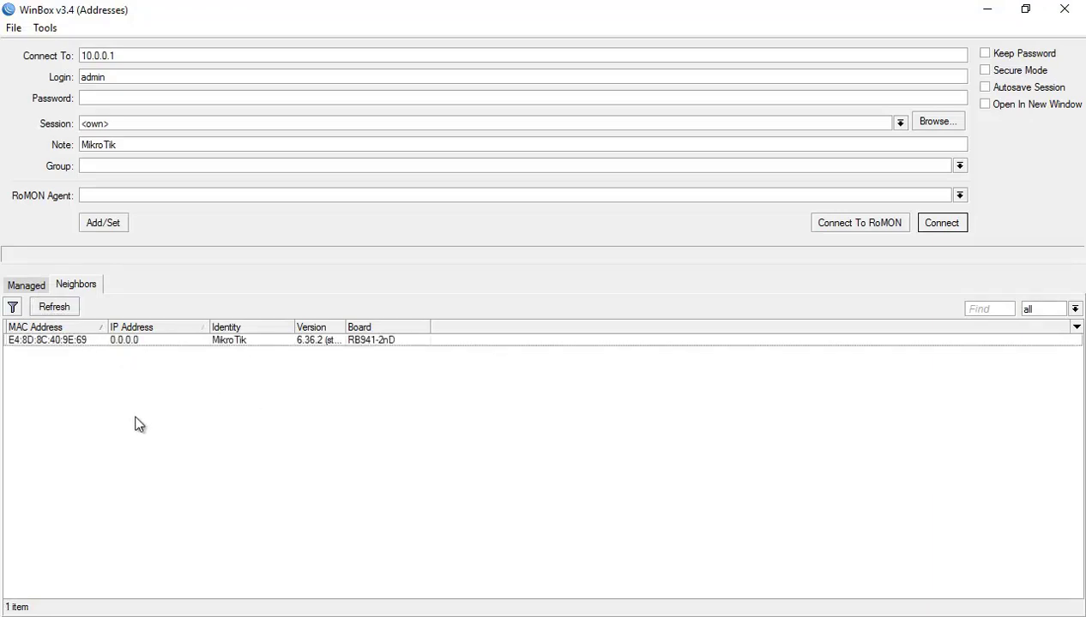
click(138, 343)
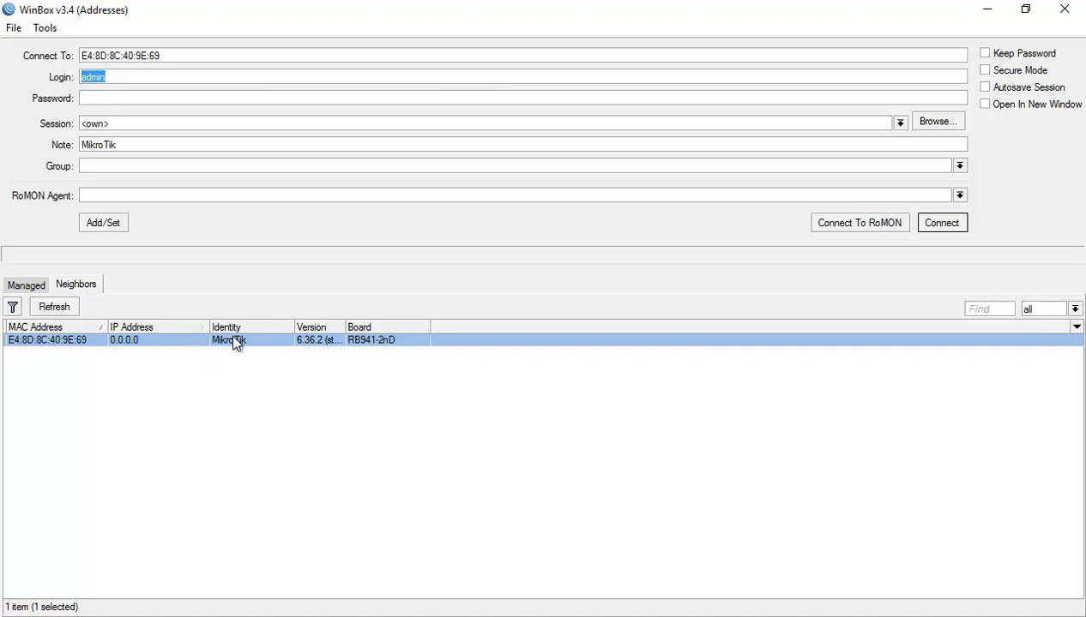
key(Right)
key(shift+Home)
click(105, 99)
click(951, 228)
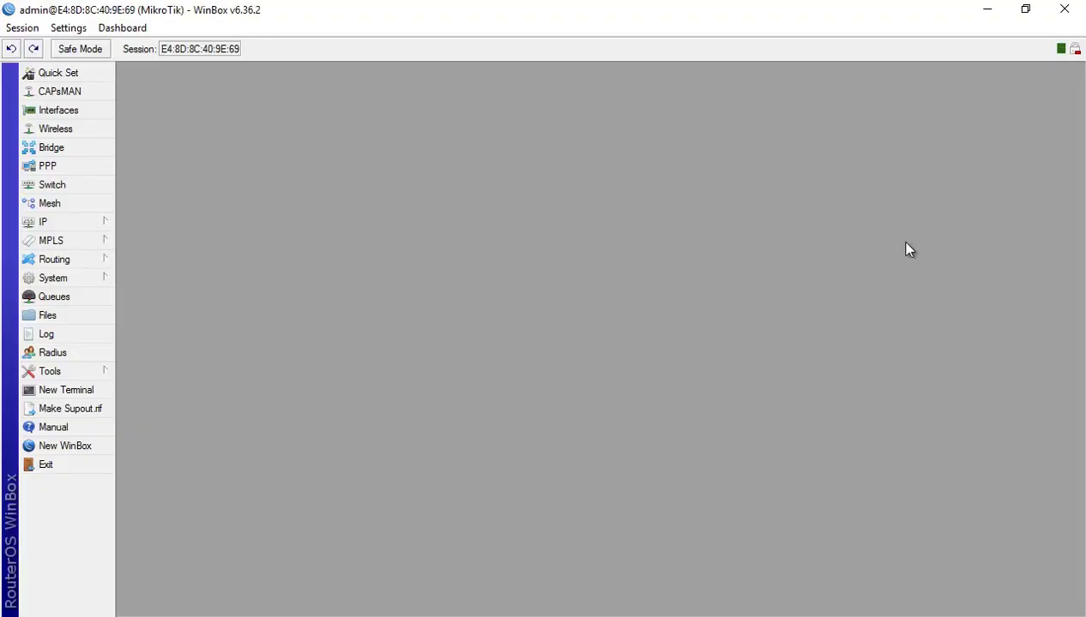
- Check that the Interfaces, IP Addresses and DHCP Server lists are empty, then minimize WinBox
click(75, 117)
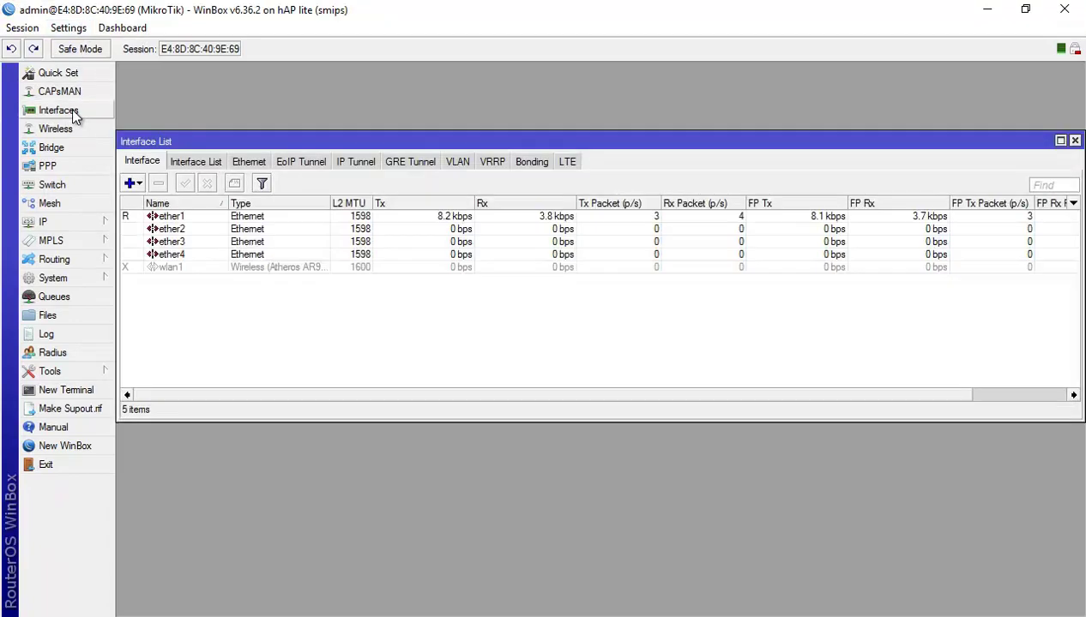
click(1074, 141)
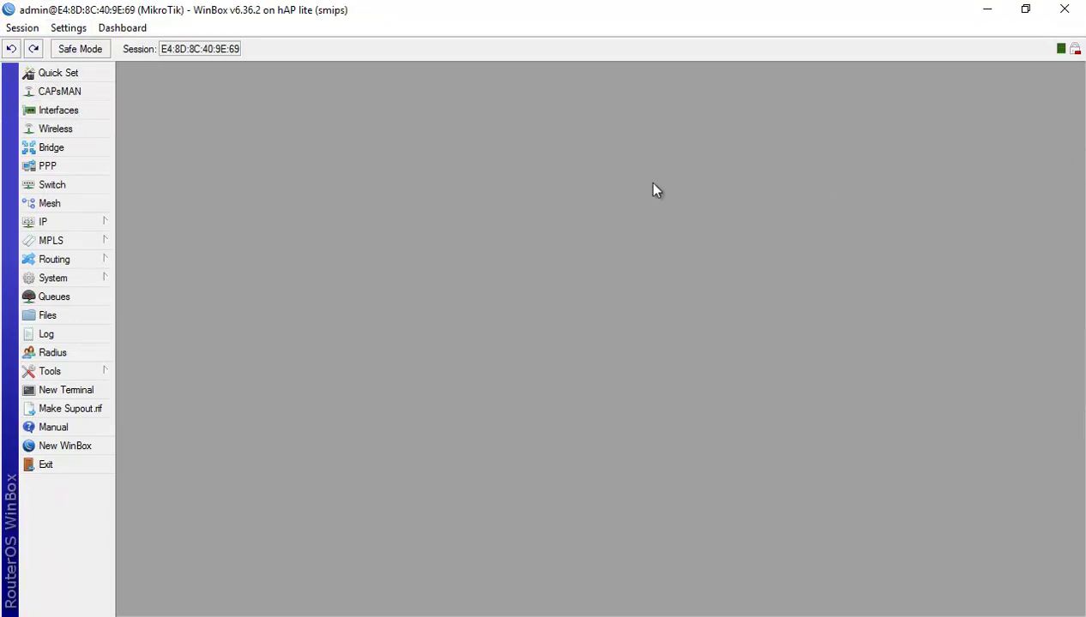
click(85, 219)
click(169, 232)
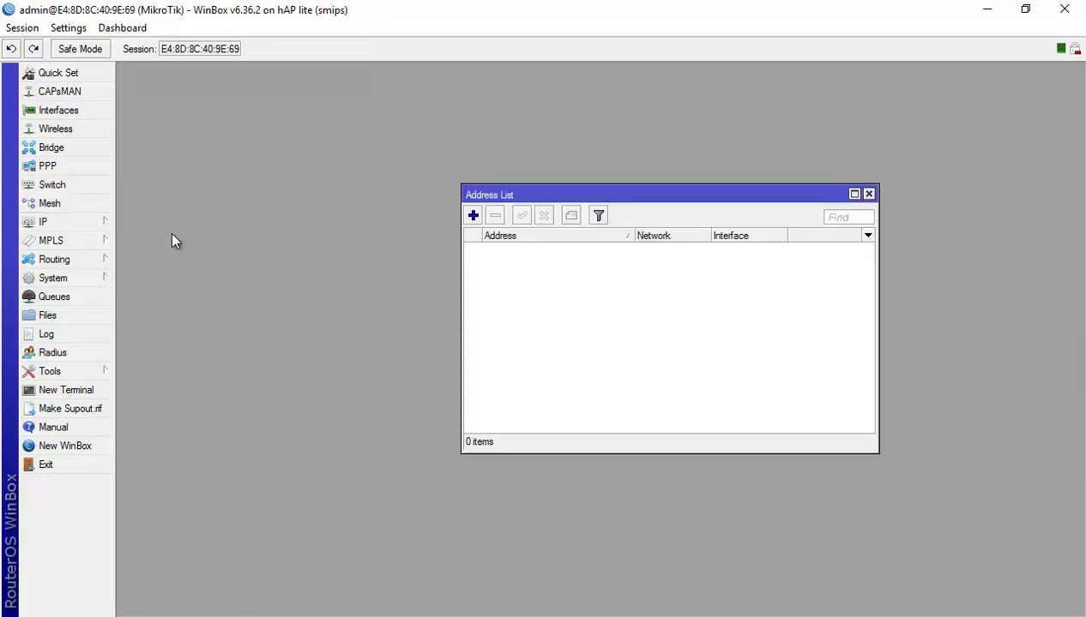
key(Escape)
click(103, 221)
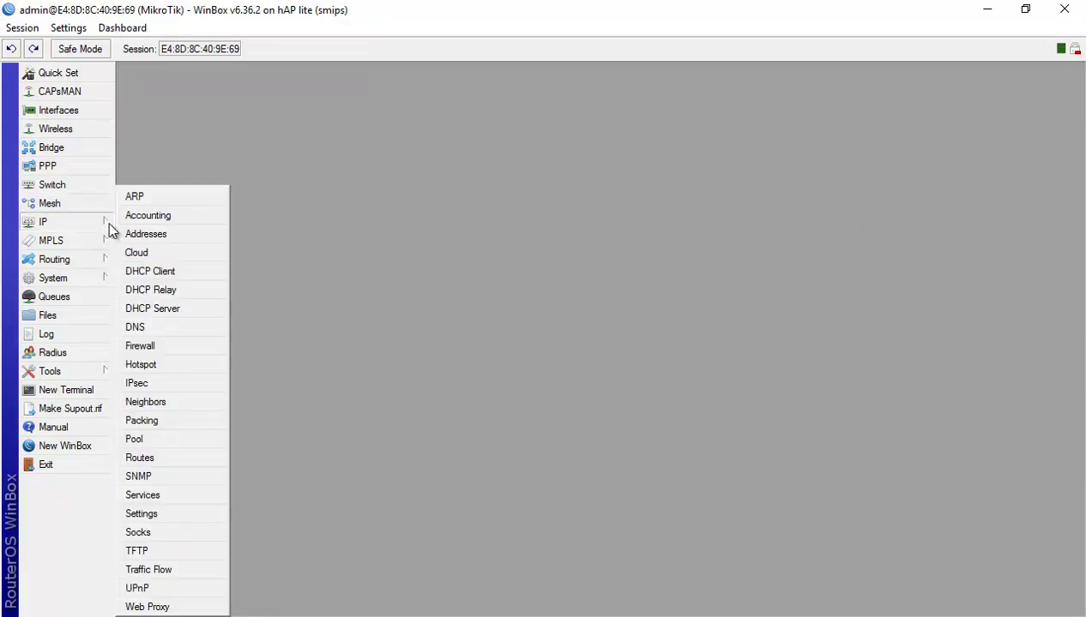
click(160, 314)
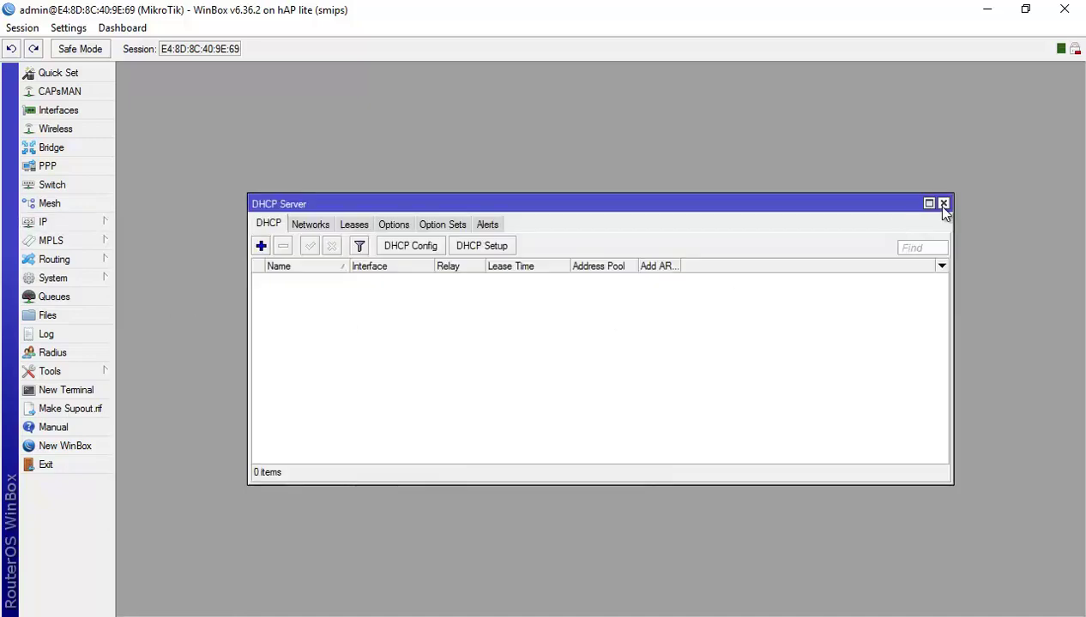
click(942, 202)
click(987, 9)
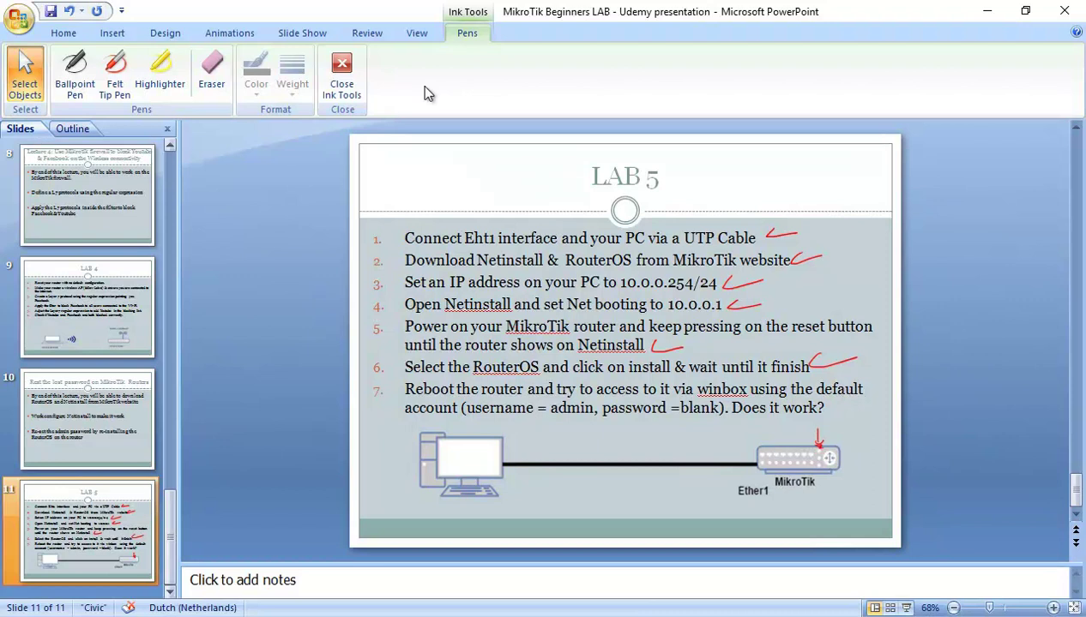
- Draw a red Felt Tip Pen check mark after step 7, 'Does it work?'
click(105, 69)
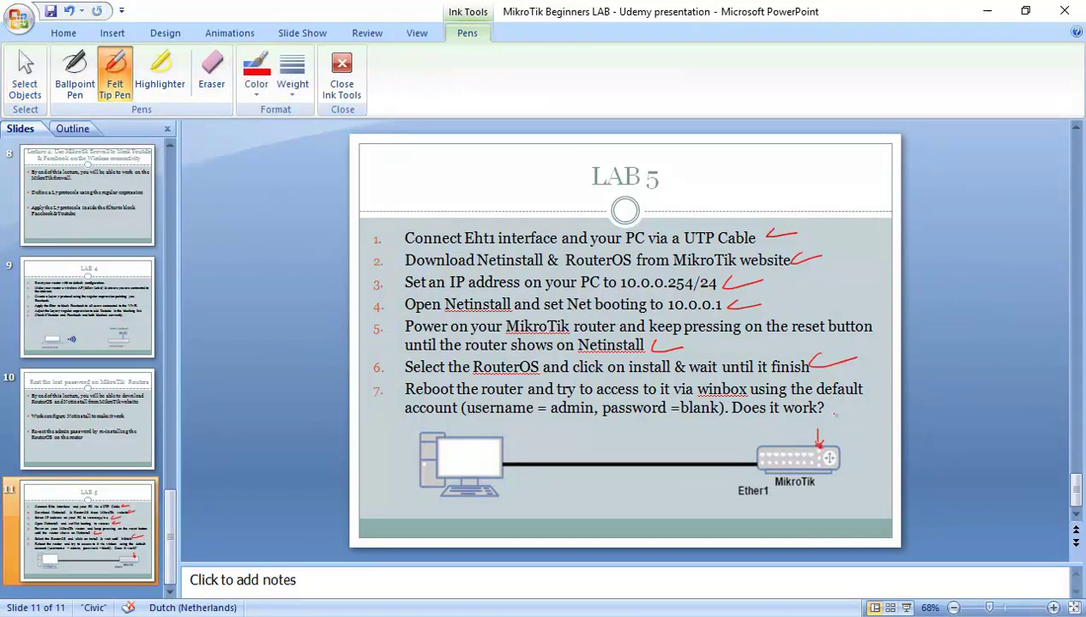
drag(829, 411, 870, 408)
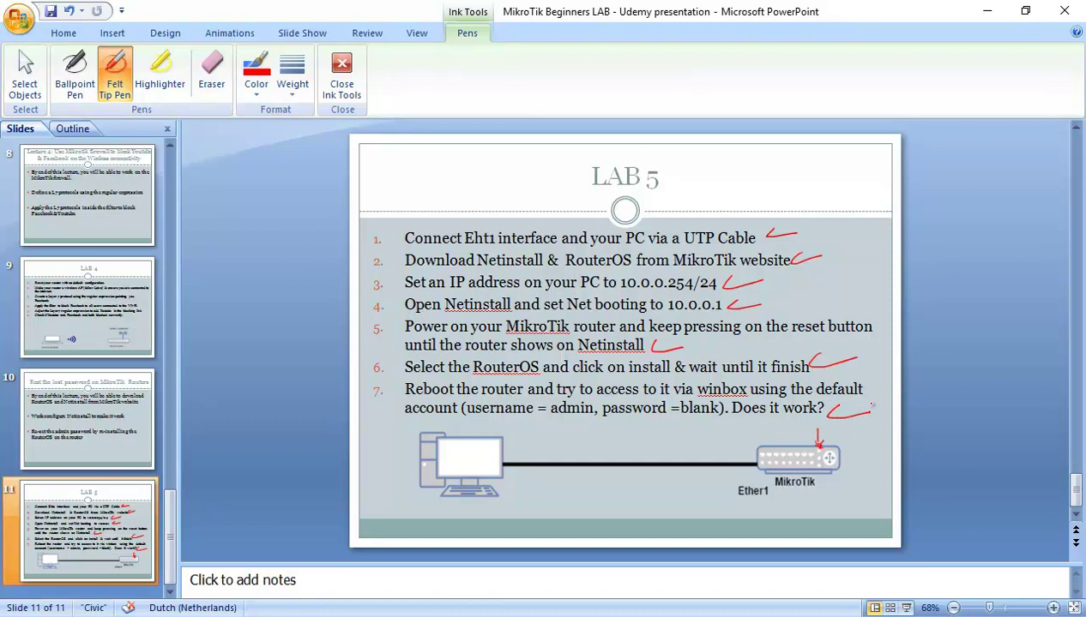